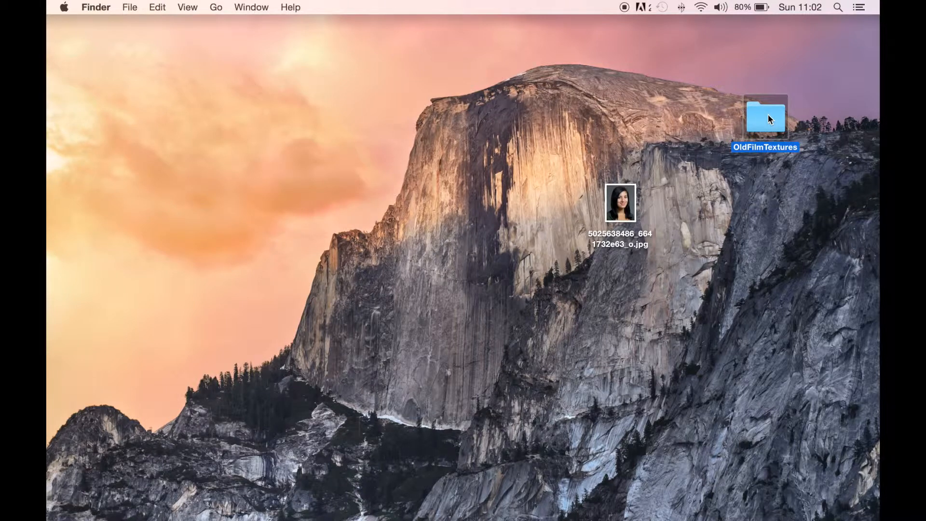
Step: Open the portrait photo from the desktop in Photoshop and duplicate its background layer, keeping the duplicate selected
click(627, 203)
drag(627, 202, 210, 513)
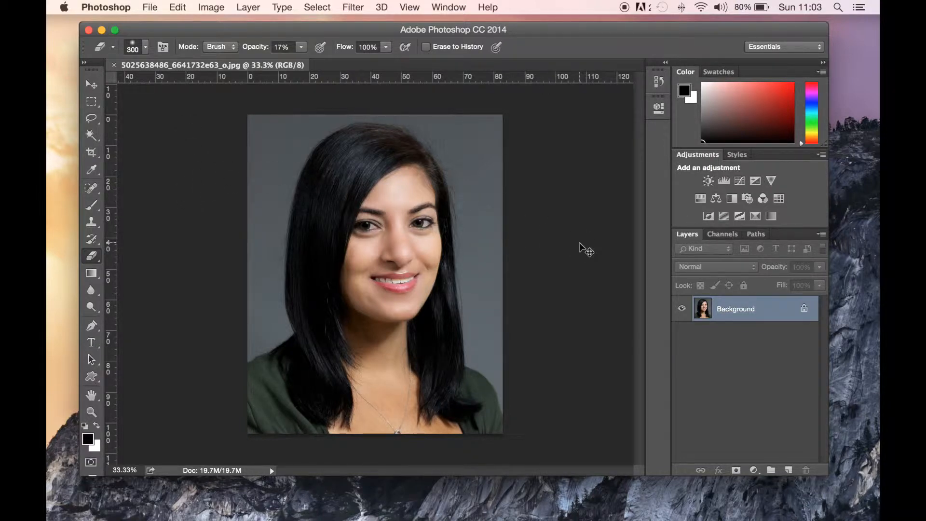
key(super+j)
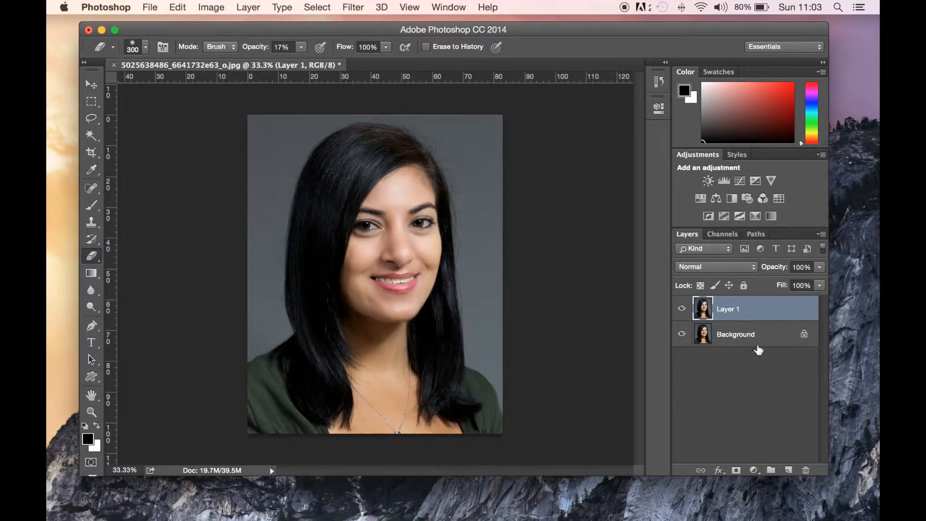
click(735, 335)
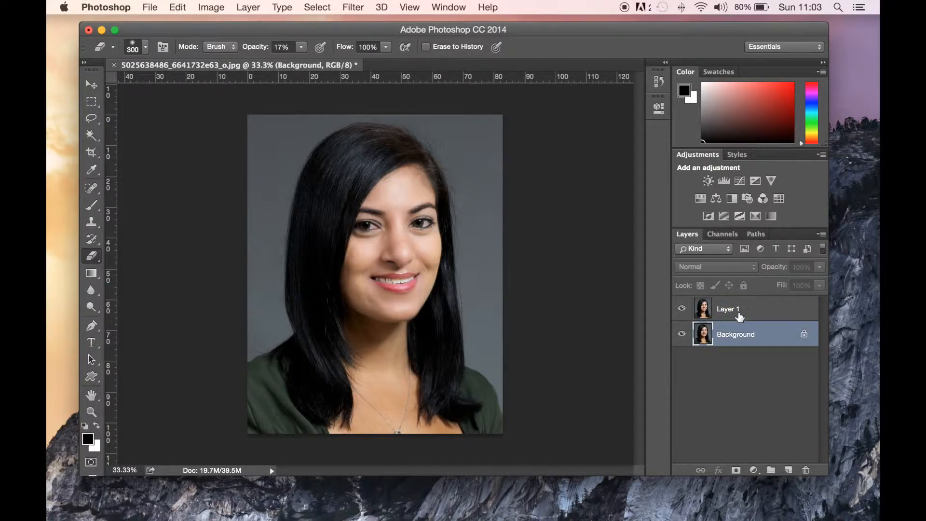
click(738, 312)
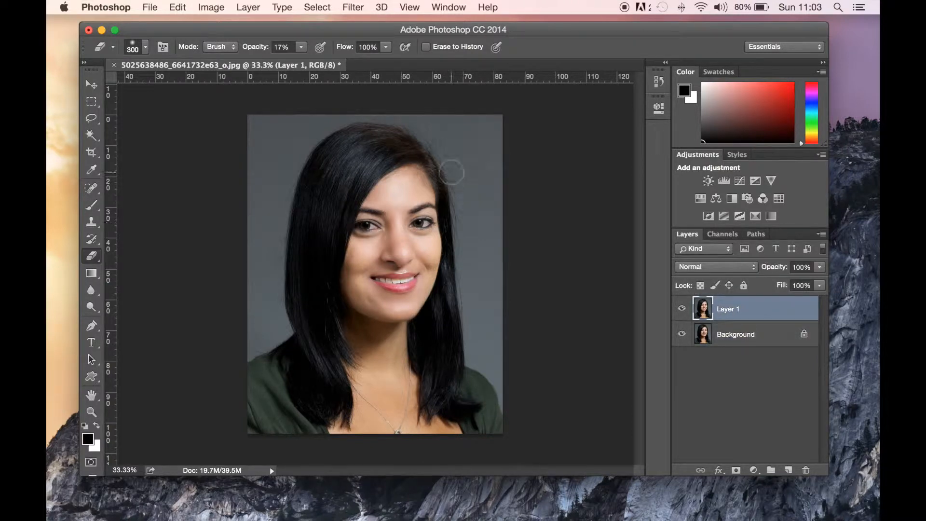
Step: Start a Channel Mixer adjustment on the duplicate layer and make it monochrome
click(249, 9)
mouse_move(220, 10)
mouse_move(265, 44)
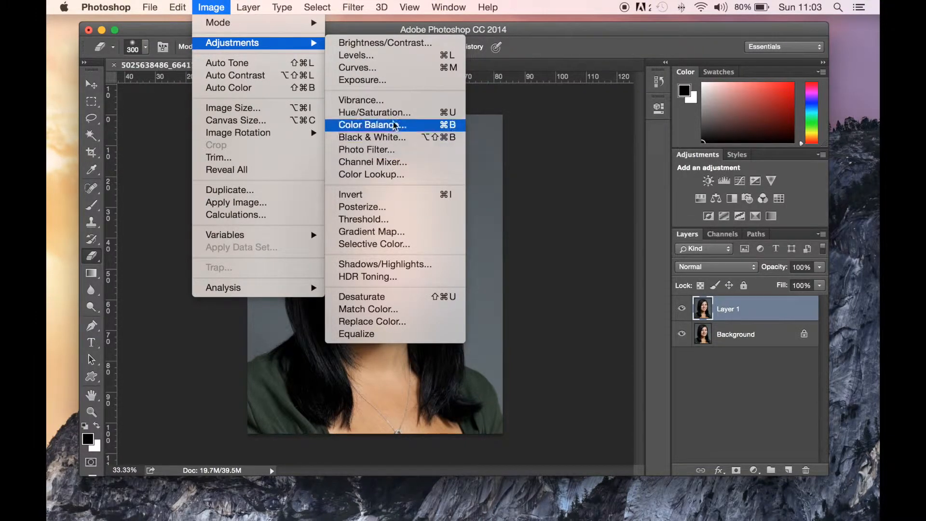
click(396, 168)
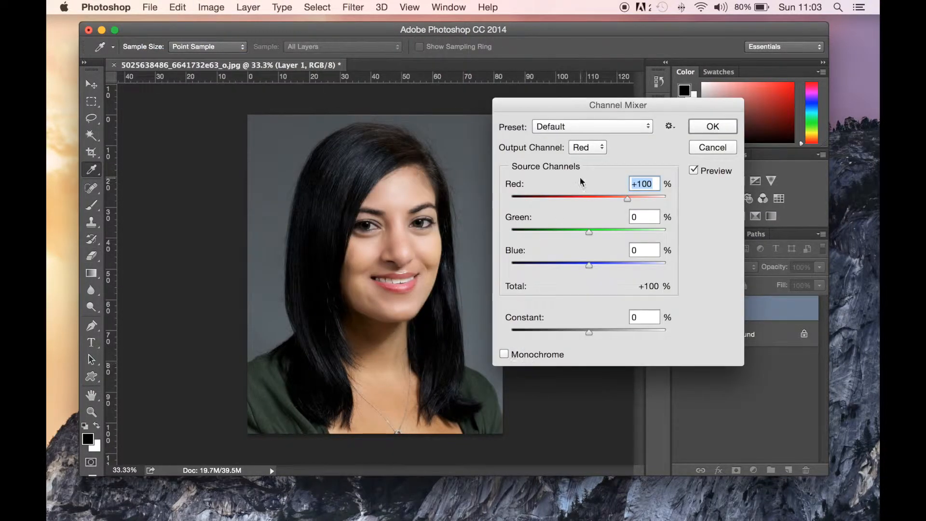
click(504, 355)
drag(638, 106, 692, 101)
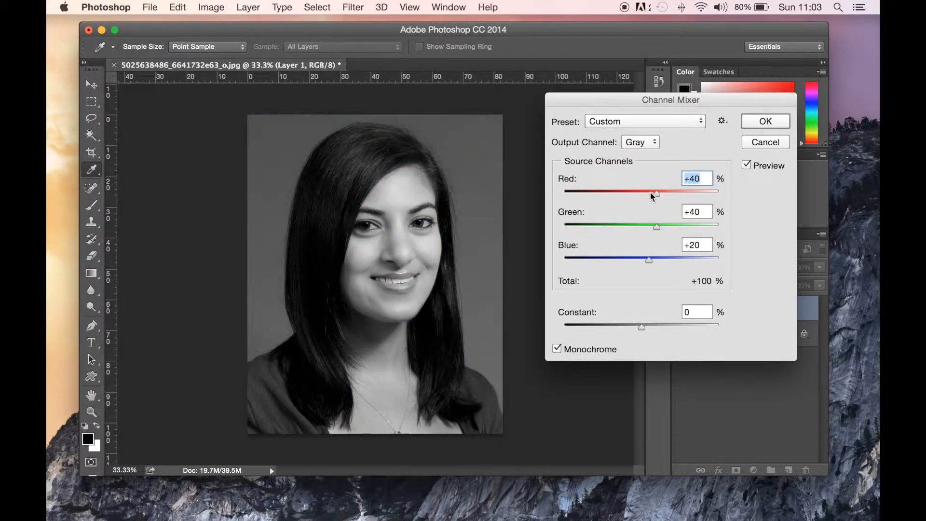
Step: Set the Channel Mixer to Red +63%, Green +38% and Blue +23%, and apply it
drag(654, 192, 665, 192)
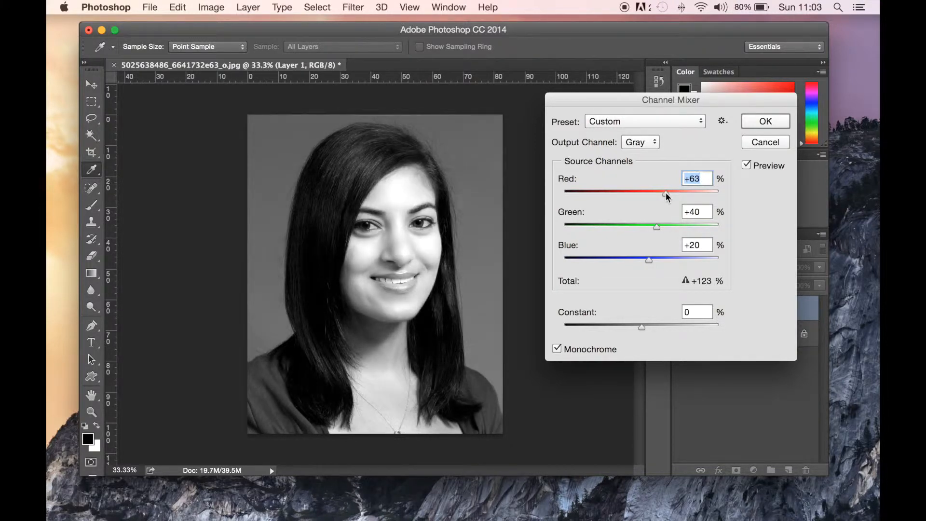
drag(657, 227, 657, 230)
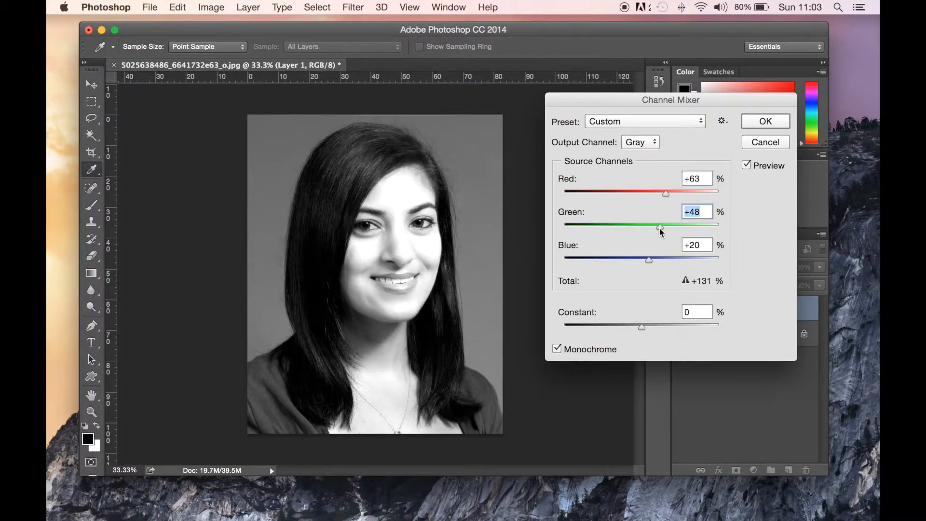
drag(648, 263, 649, 263)
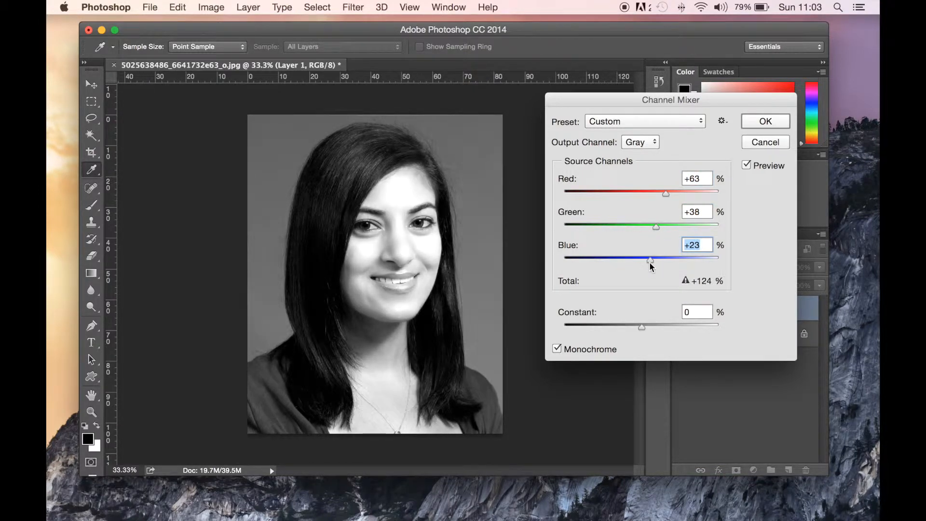
click(777, 122)
key(e)
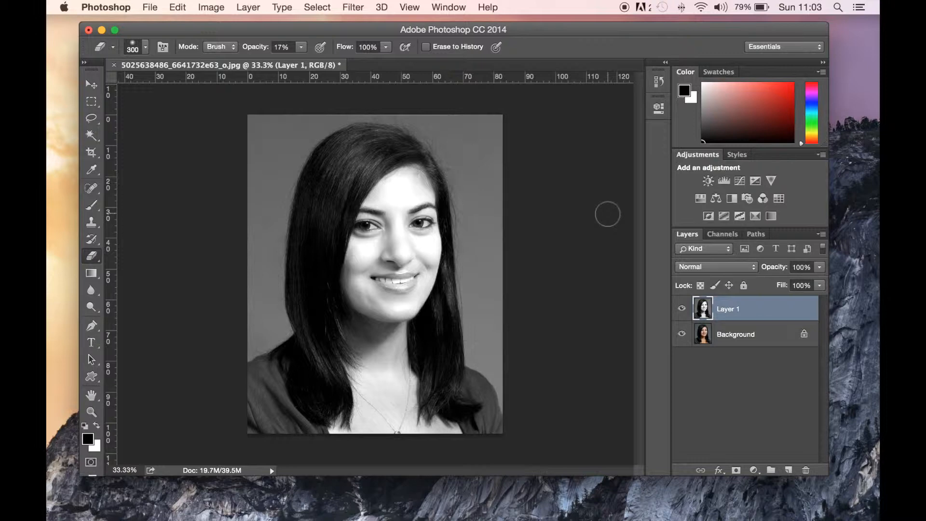
Step: Duplicate the black-and-white layer and apply a Gaussian Blur with a 6.2-pixel radius to the copy
key(super+j)
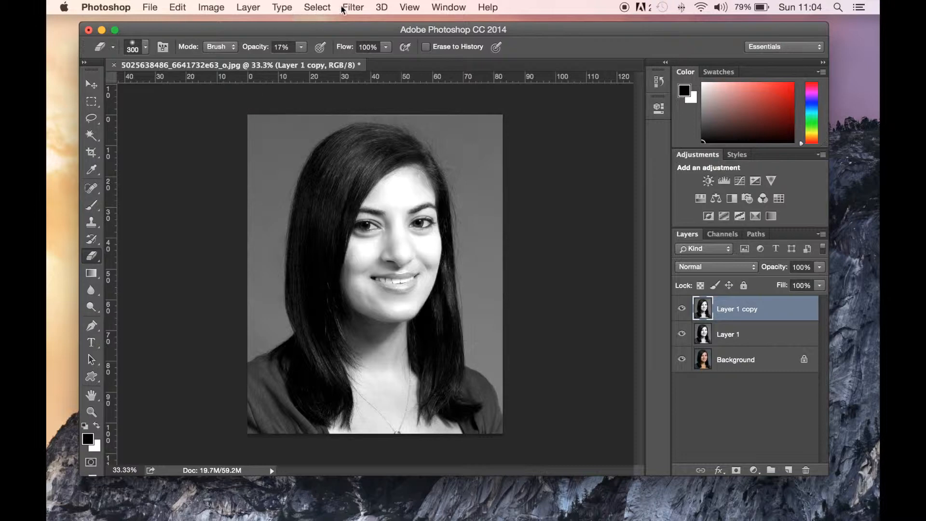
click(353, 8)
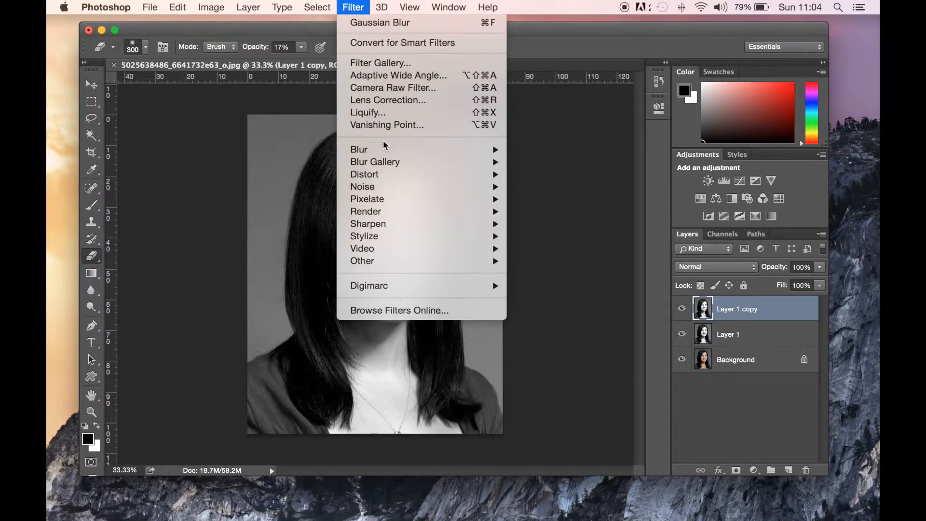
mouse_move(380, 152)
click(555, 198)
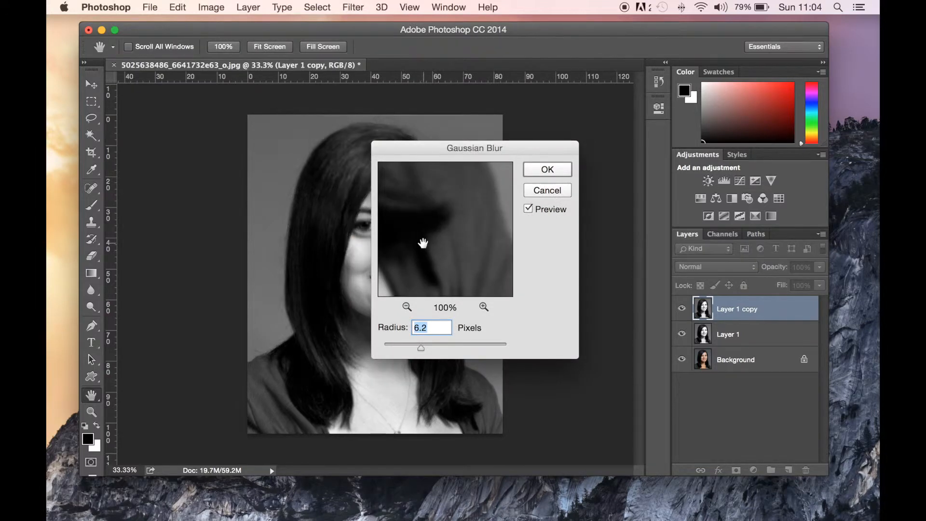
drag(424, 244, 481, 293)
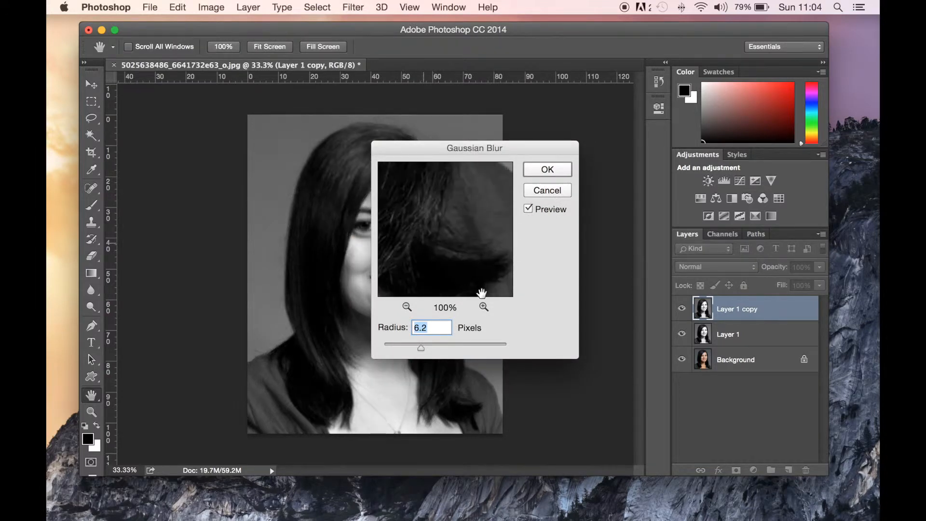
click(406, 307)
click(406, 307)
drag(398, 215, 486, 286)
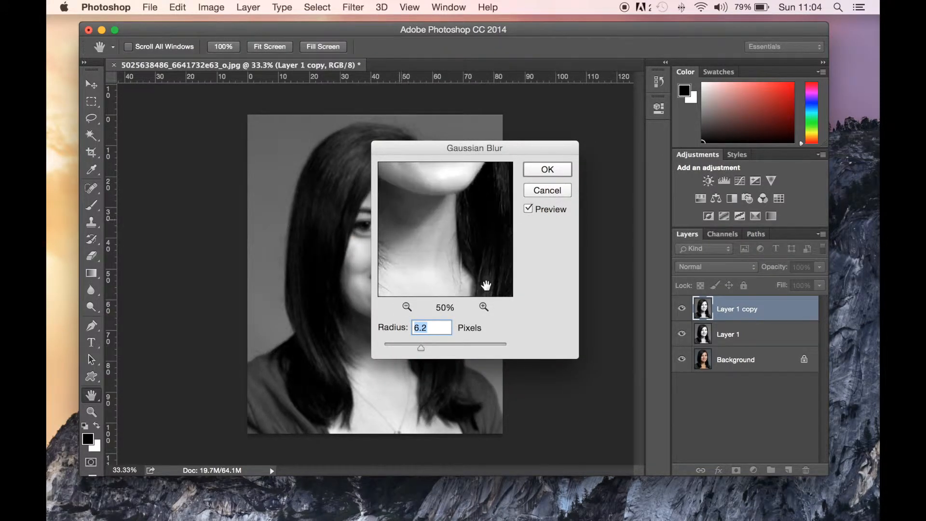
drag(429, 206, 428, 291)
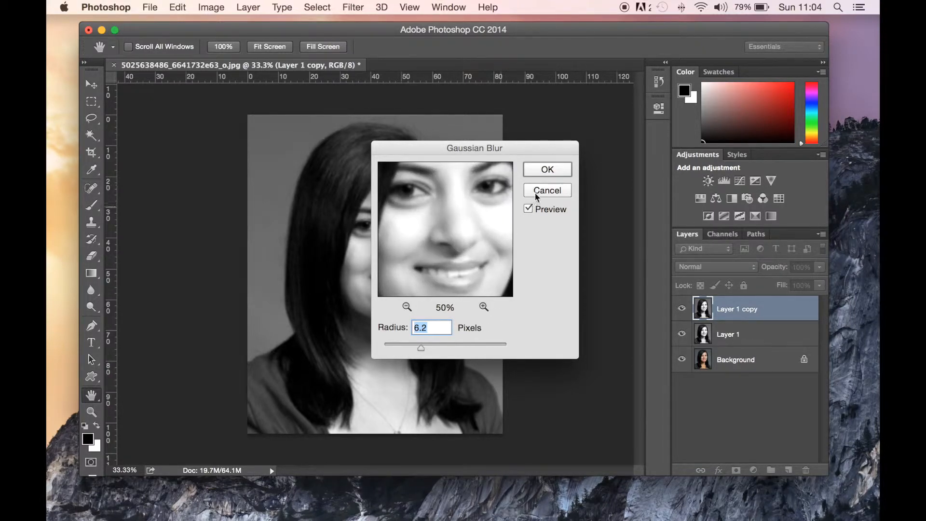
click(548, 170)
Step: Erase the blurred layer over the eyes, mouth and face with the soft 300 px Eraser at 17% opacity
key(e)
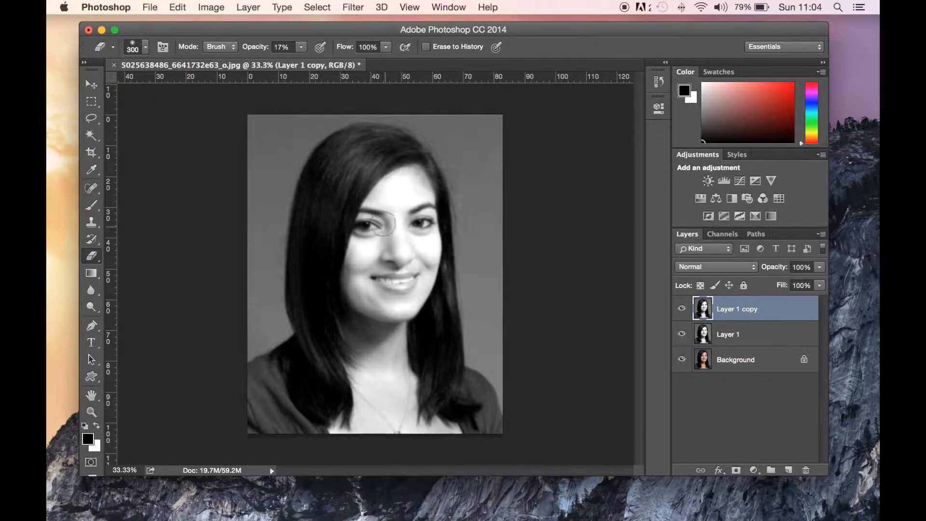
mouse_move(381, 228)
mouse_down()
mouse_move(366, 230)
mouse_move(380, 227)
mouse_up()
mouse_move(383, 219)
mouse_down()
mouse_move(361, 223)
mouse_move(365, 239)
mouse_move(432, 219)
mouse_move(428, 229)
mouse_move(420, 228)
mouse_move(426, 211)
mouse_move(418, 223)
mouse_up()
mouse_move(379, 285)
mouse_down()
mouse_move(414, 280)
mouse_move(382, 286)
mouse_move(419, 281)
mouse_move(368, 293)
mouse_up()
mouse_move(433, 307)
mouse_down()
mouse_move(452, 249)
mouse_move(437, 169)
mouse_move(455, 247)
mouse_move(432, 154)
mouse_move(403, 151)
mouse_move(369, 177)
mouse_move(339, 295)
mouse_move(337, 355)
mouse_move(435, 396)
mouse_move(417, 389)
mouse_move(410, 252)
mouse_move(394, 293)
mouse_move(384, 290)
mouse_move(419, 223)
mouse_up()
Step: Flatten the portrait's three layers into a single background layer
click(745, 338)
click(746, 366)
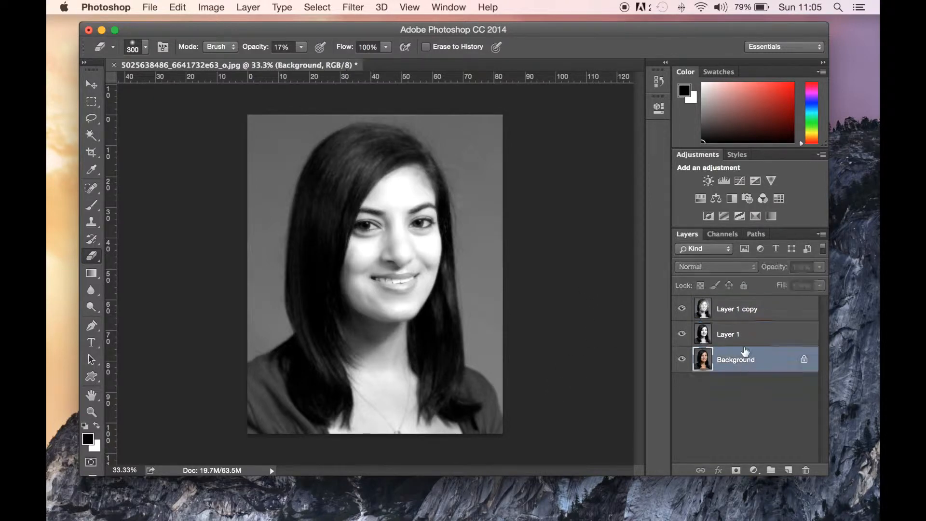
click(745, 338)
click(746, 312)
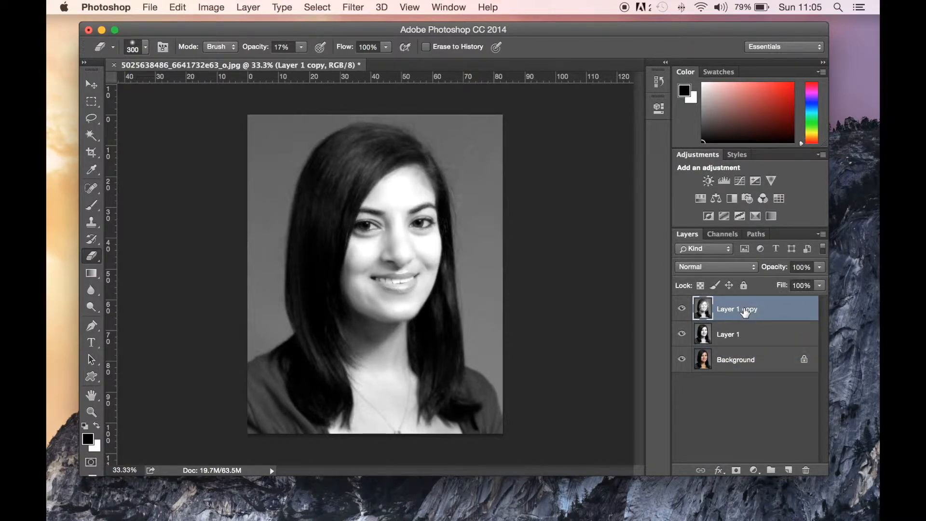
click(249, 7)
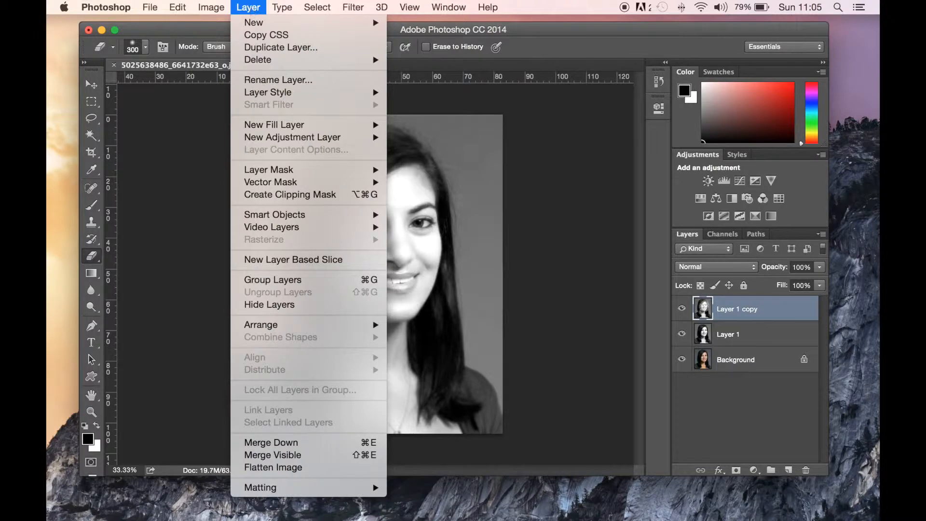
click(322, 467)
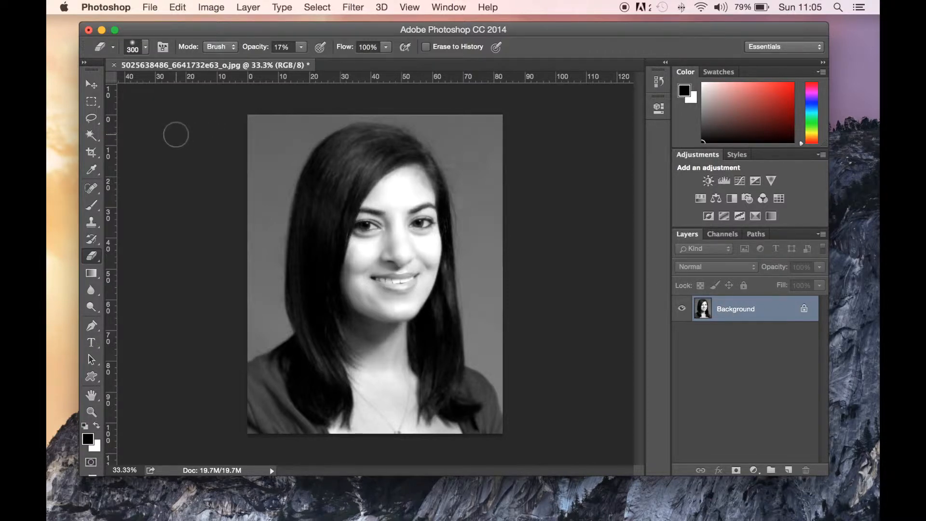
Step: Open the texture 2.jpg from the OldFilmTextures desktop folder in Photoshop
click(851, 127)
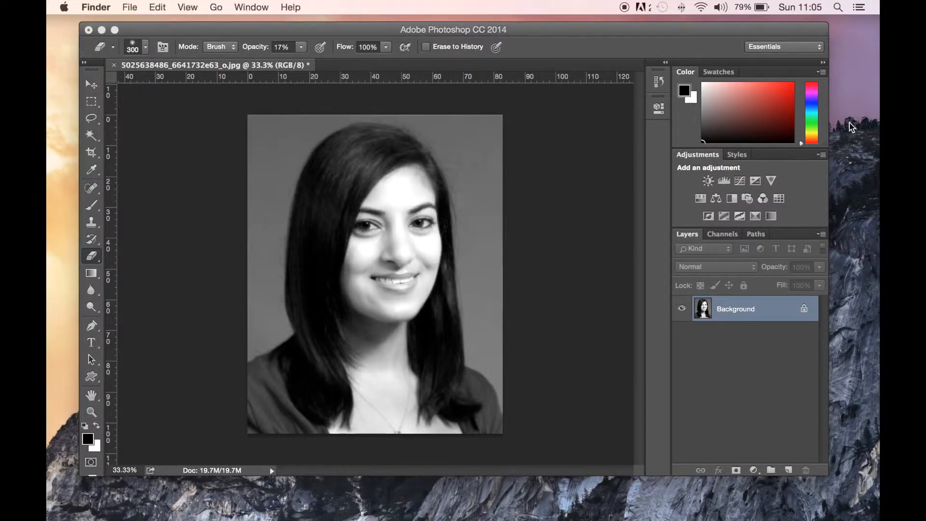
click(103, 30)
click(103, 31)
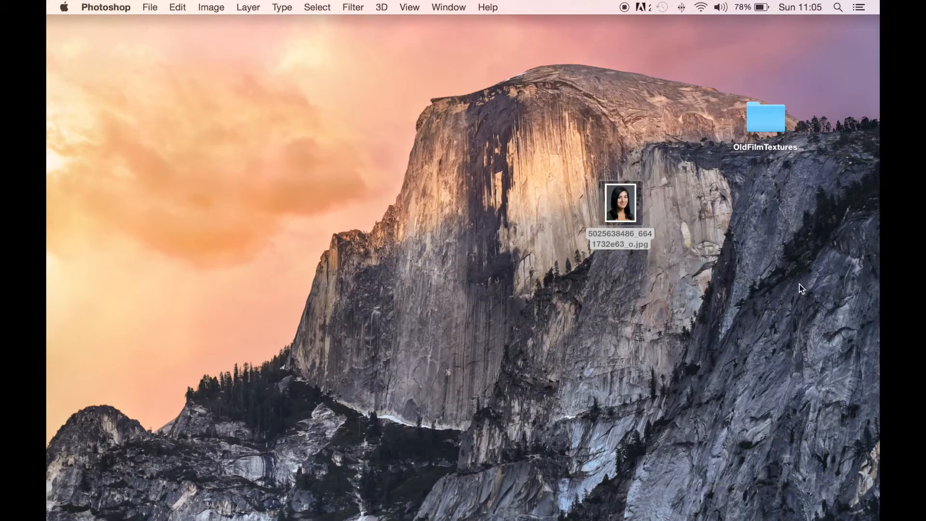
double_click(759, 120)
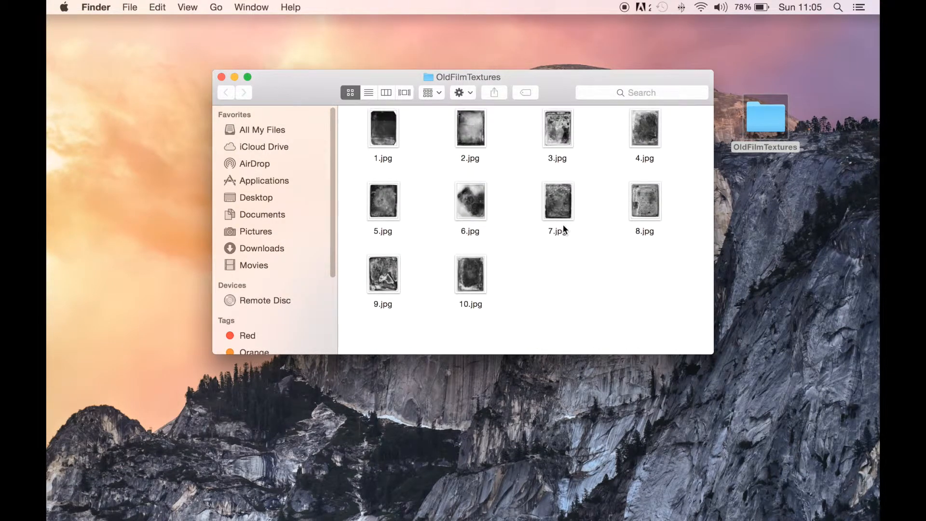
click(486, 283)
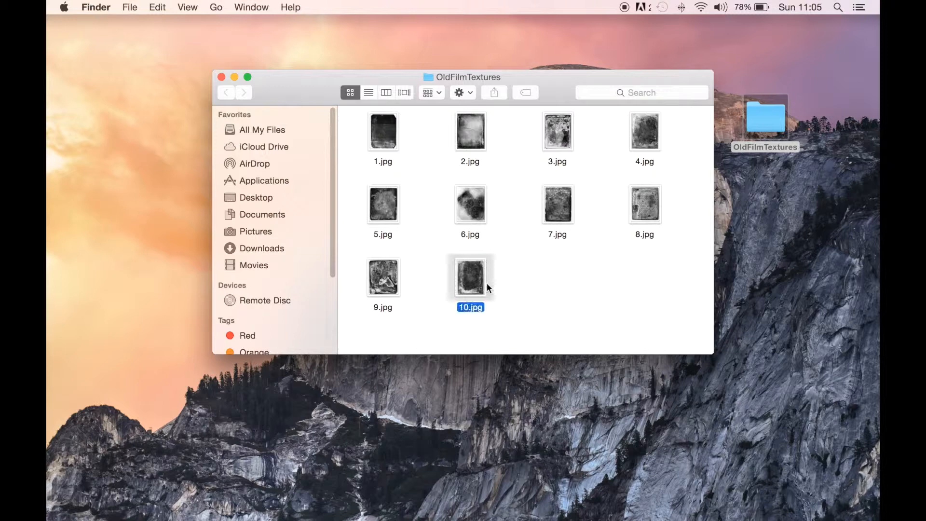
click(474, 144)
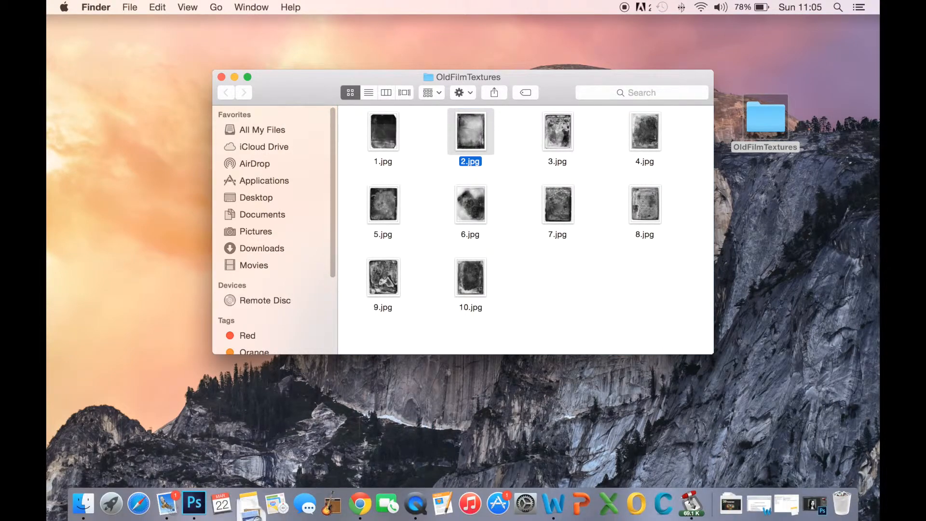
click(195, 505)
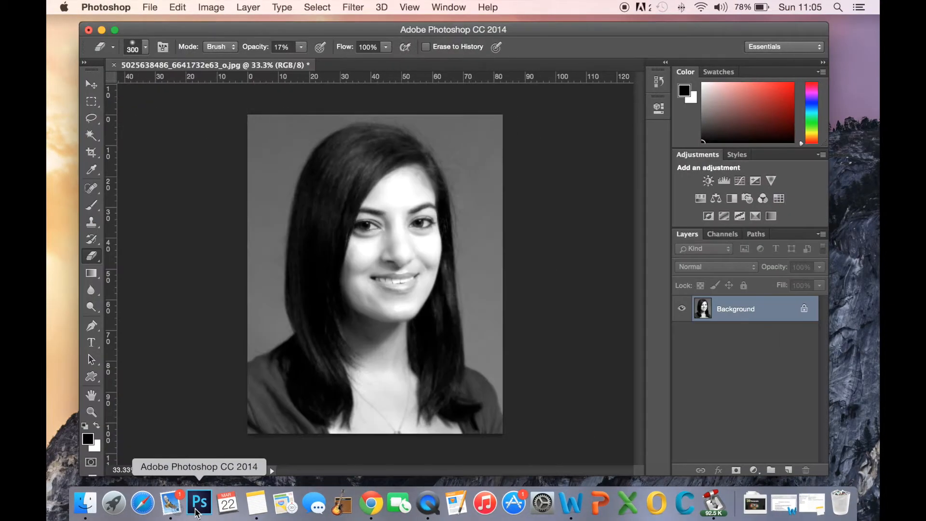
Step: Float the portrait in its own window and bring it into the 2.jpg document as a new layer
drag(212, 64, 385, 233)
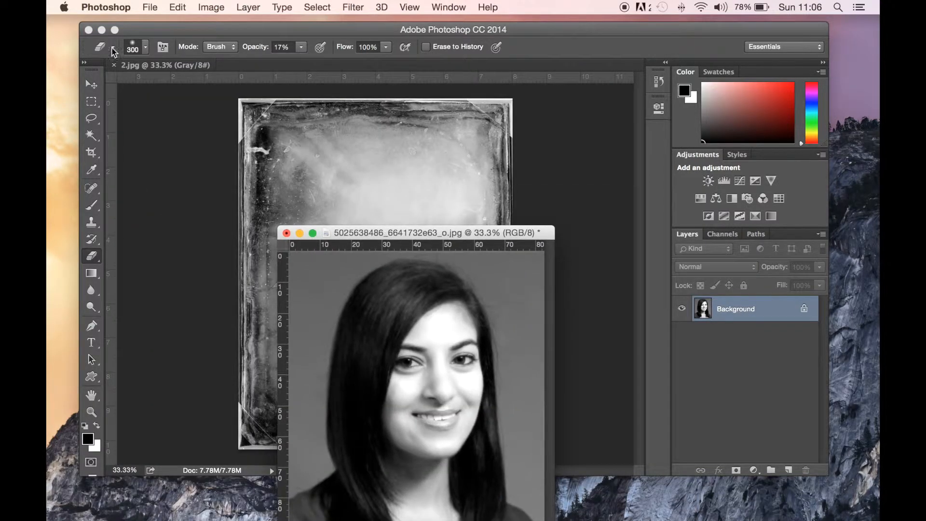
click(92, 84)
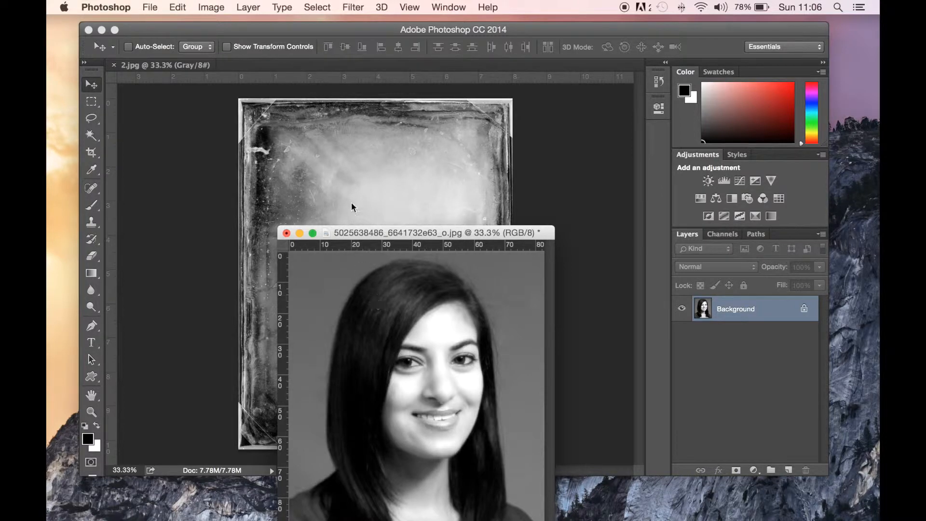
click(349, 168)
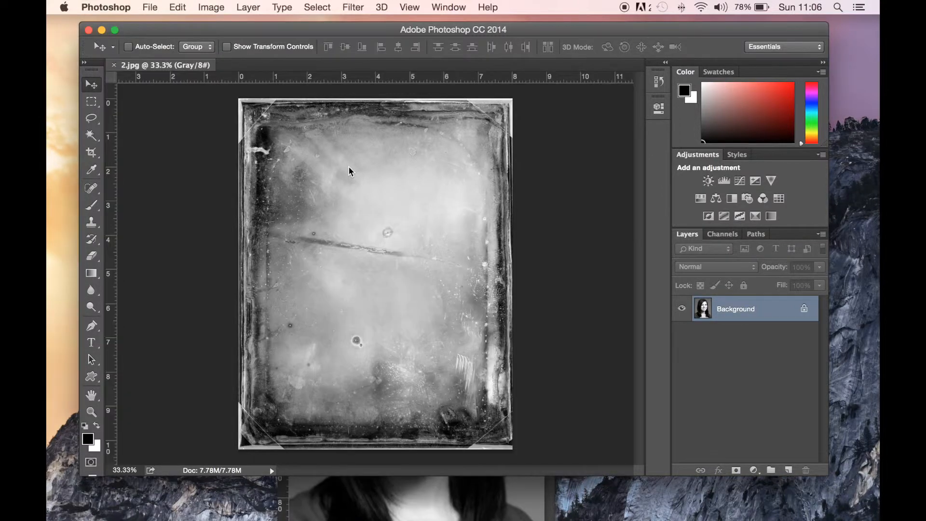
key(super+v)
Step: Move the portrait layer so it is centred horizontally inside the texture's frame, with its lower edge near the frame's bottom border
drag(393, 275, 368, 257)
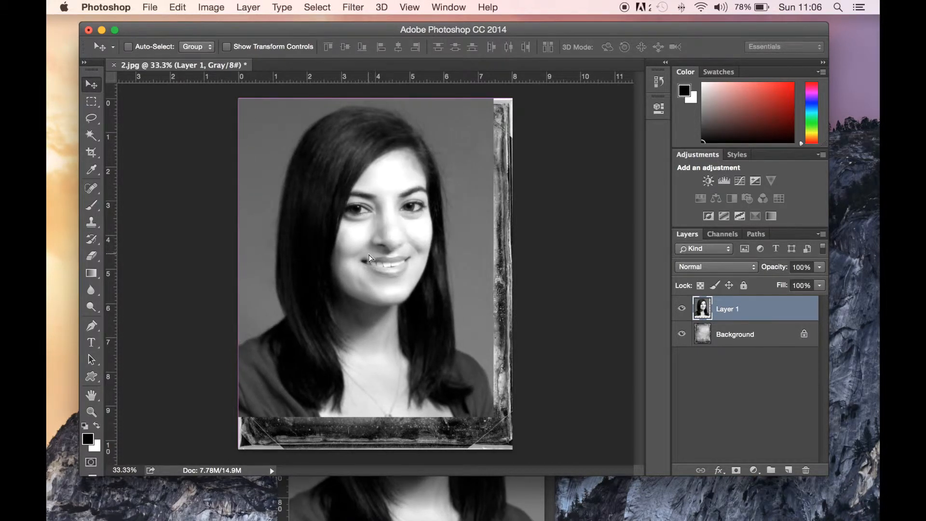
mouse_move(355, 232)
mouse_down()
mouse_move(358, 257)
mouse_move(358, 249)
mouse_up()
drag(358, 247, 358, 247)
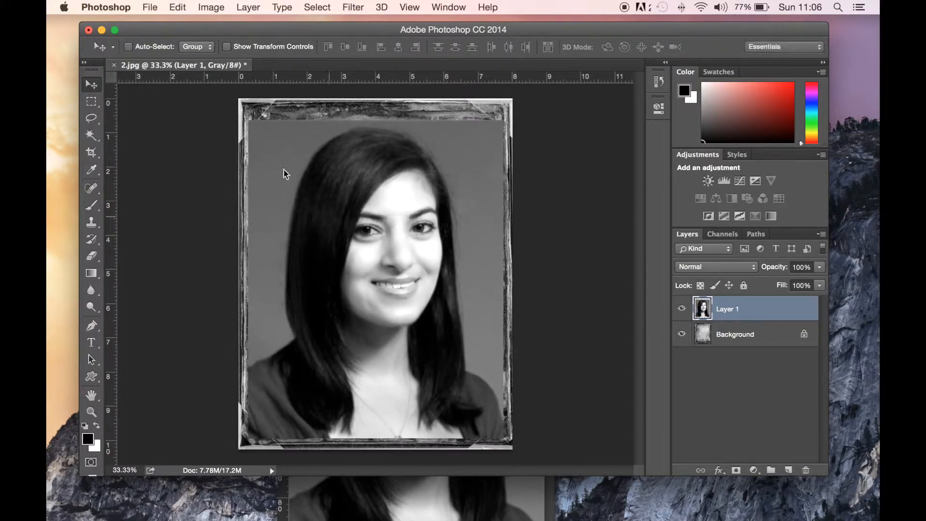
Step: Scale the portrait layer up from its upper-left corner until it covers the texture's top and left borders
click(178, 7)
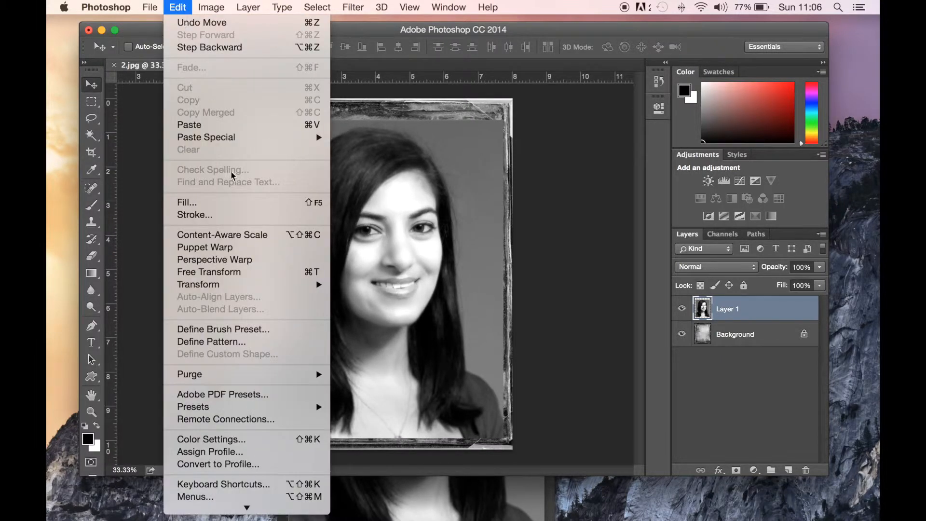
mouse_move(299, 285)
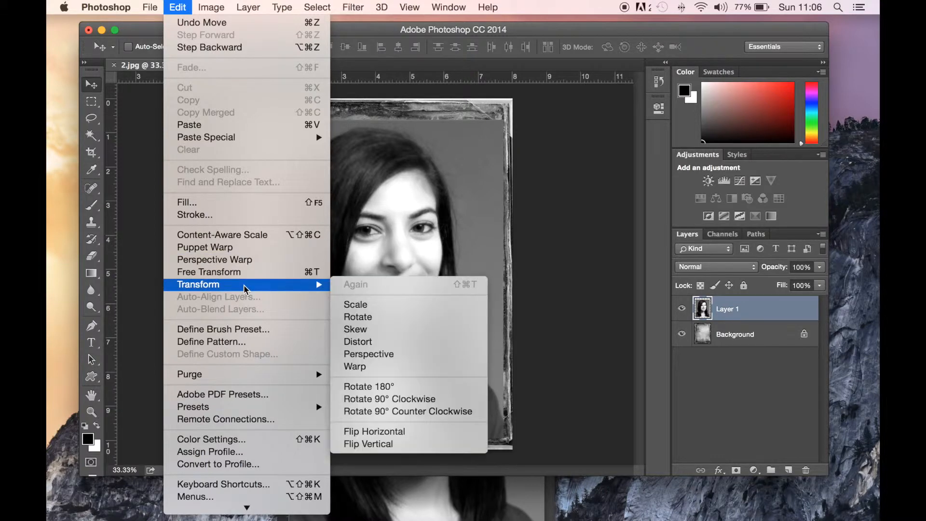
click(345, 304)
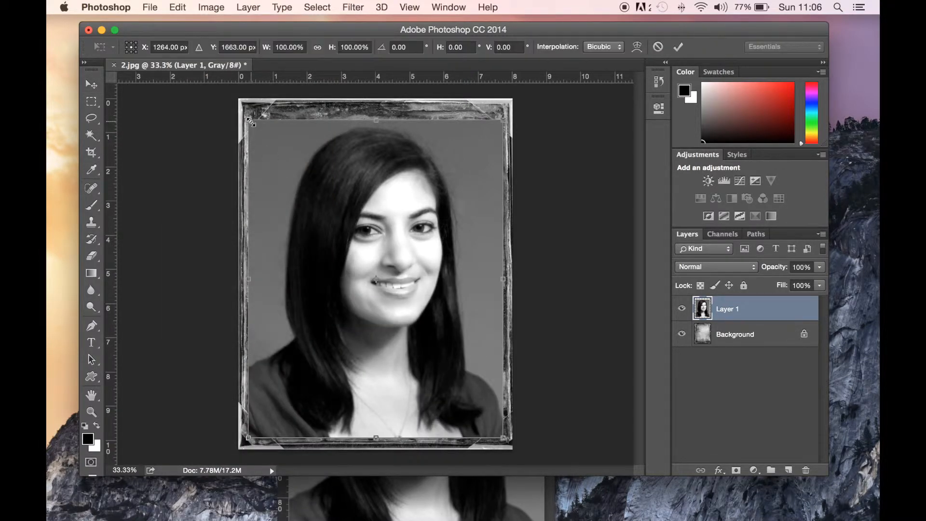
drag(249, 120, 233, 103)
key(Return)
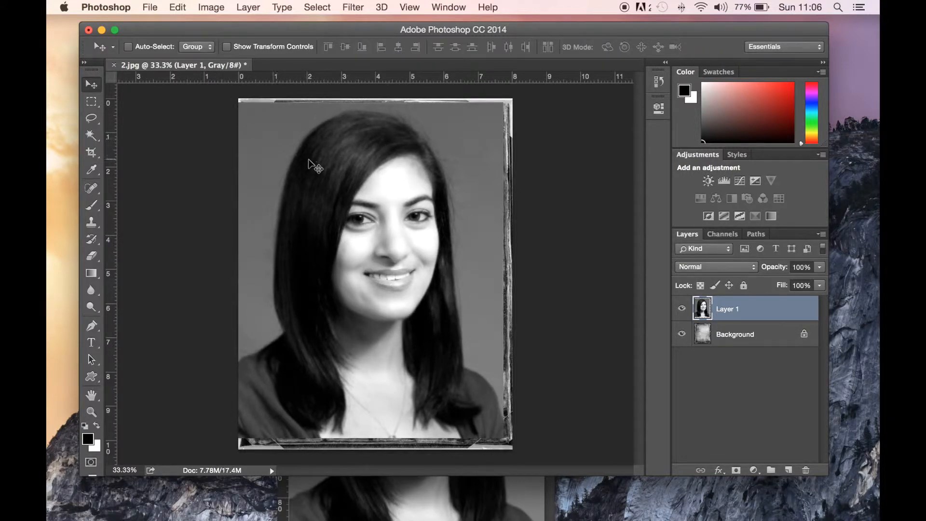
Step: Reposition the enlarged portrait layer so it sits evenly centred within the texture's frame
drag(312, 161, 315, 162)
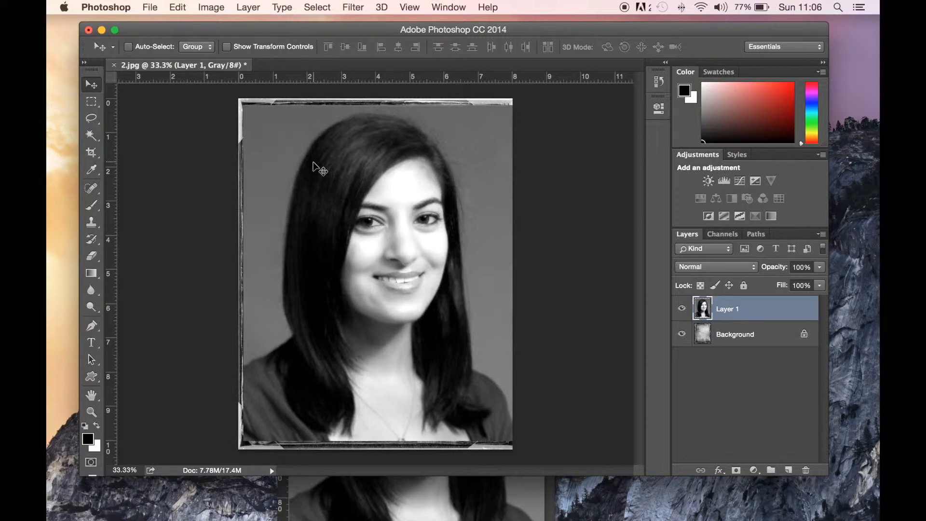
click(174, 9)
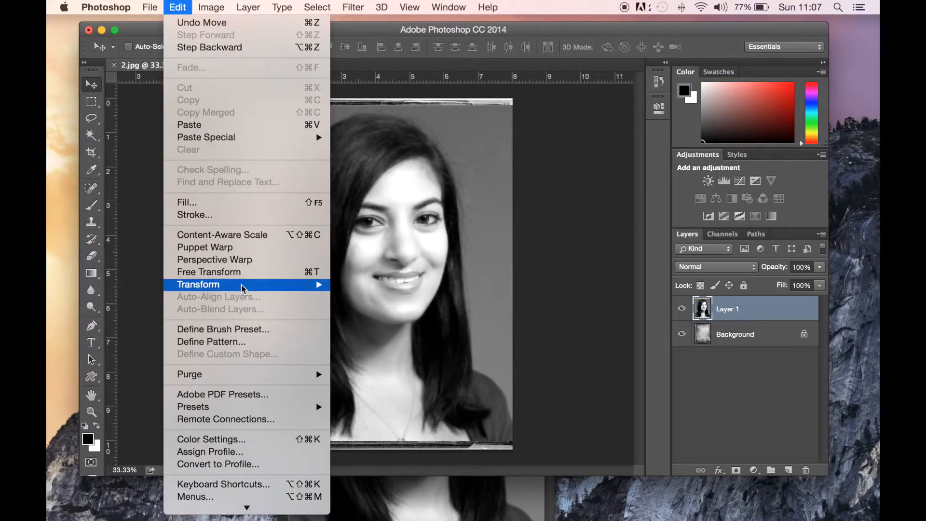
mouse_move(256, 286)
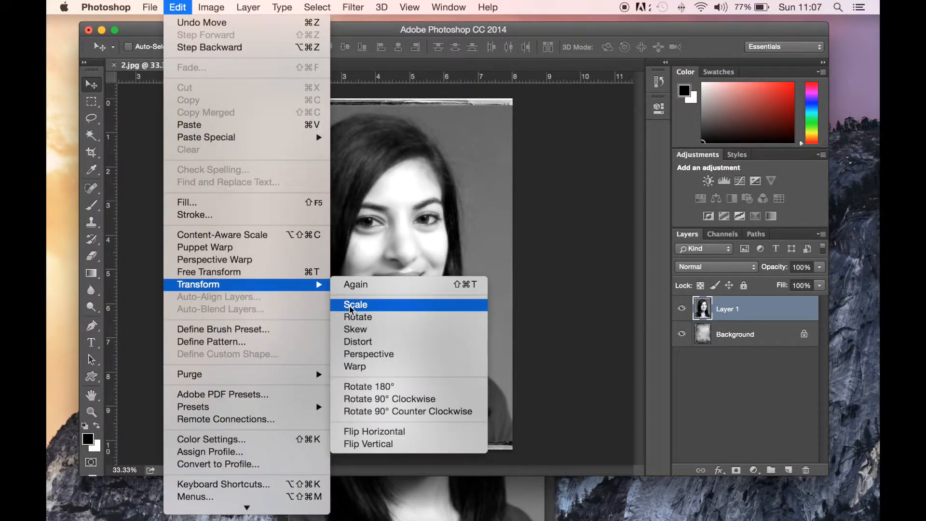
click(548, 274)
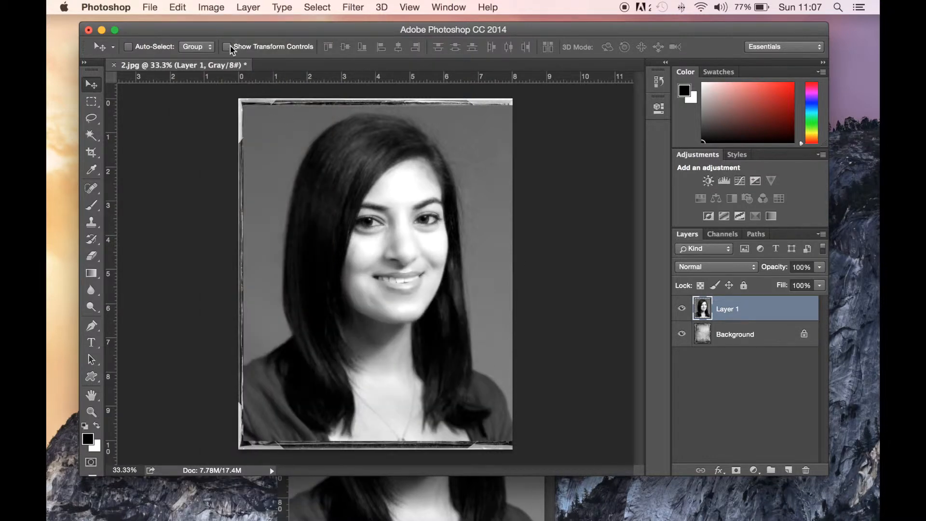
drag(488, 229, 484, 226)
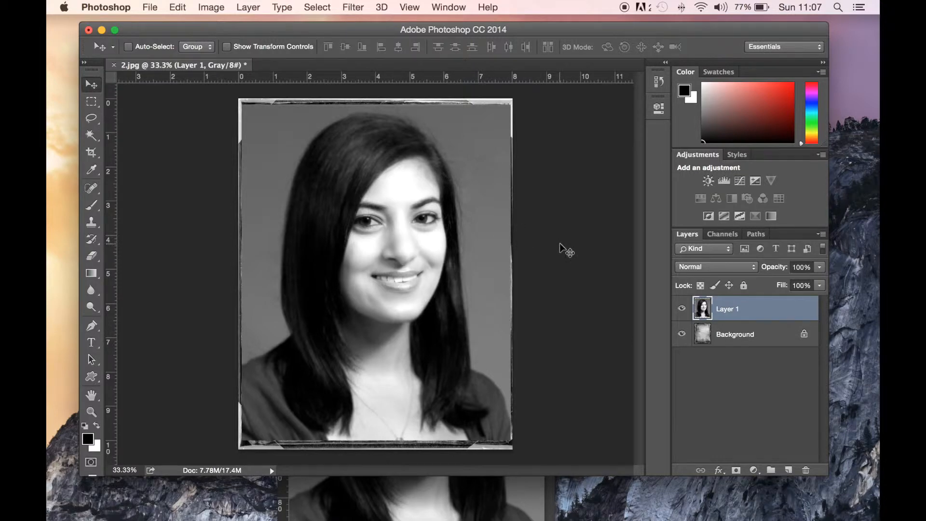
Step: Set the portrait layer's blend mode to Hard Light
click(743, 268)
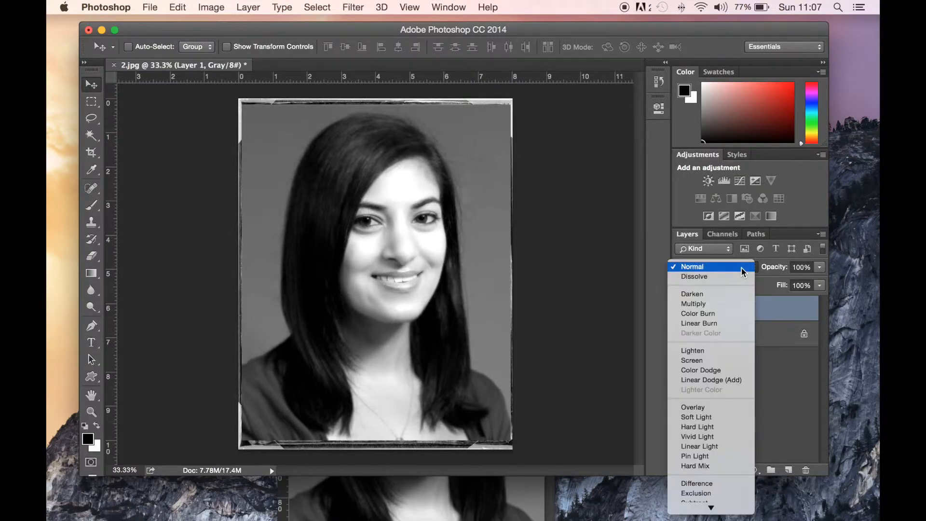
click(743, 269)
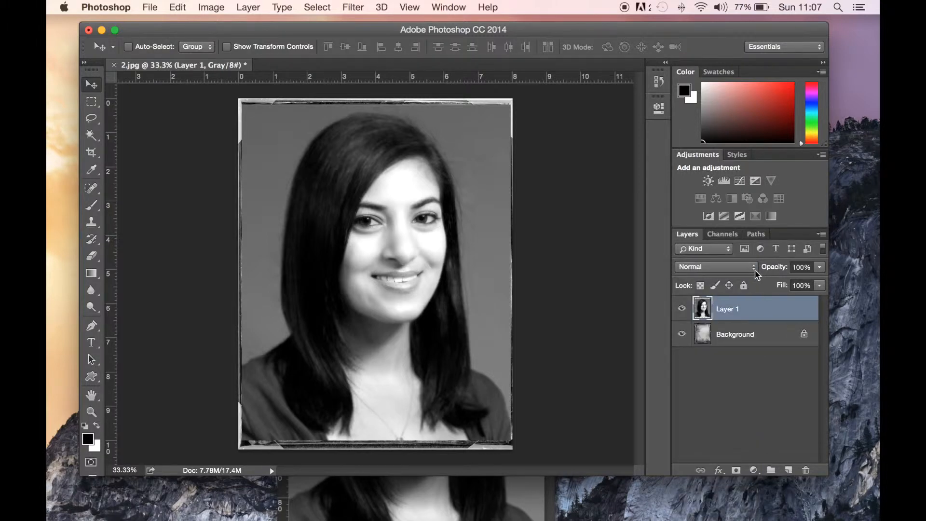
click(752, 273)
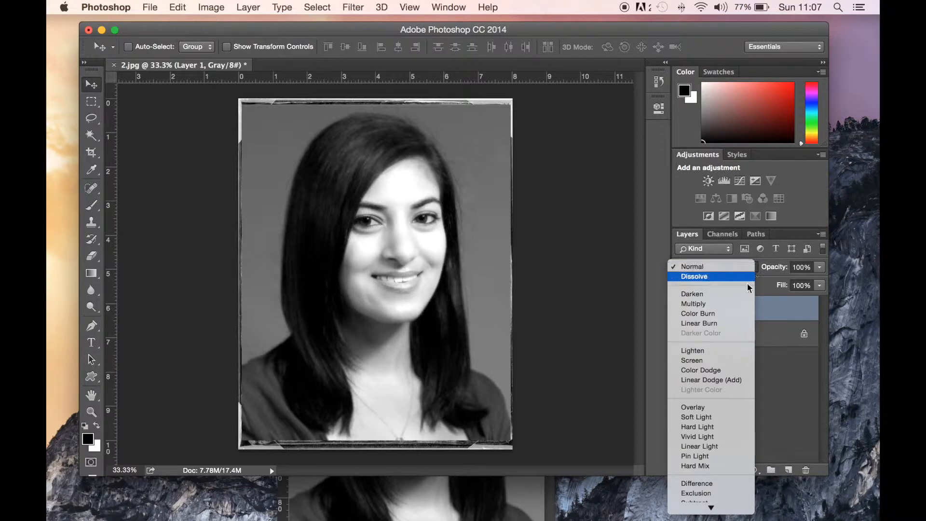
click(717, 426)
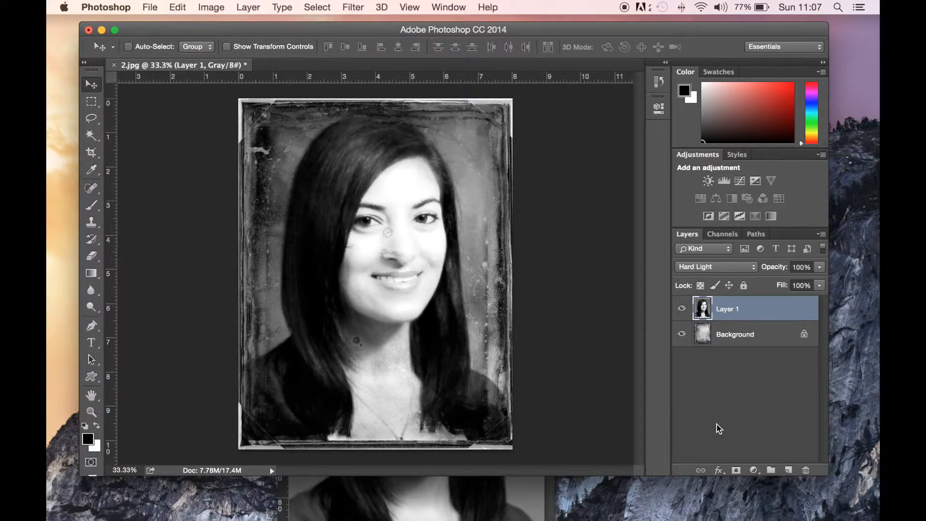
Step: Try the Overlay, Soft Light and Vivid Light blend modes on the portrait layer, and return it to Hard Light
click(740, 268)
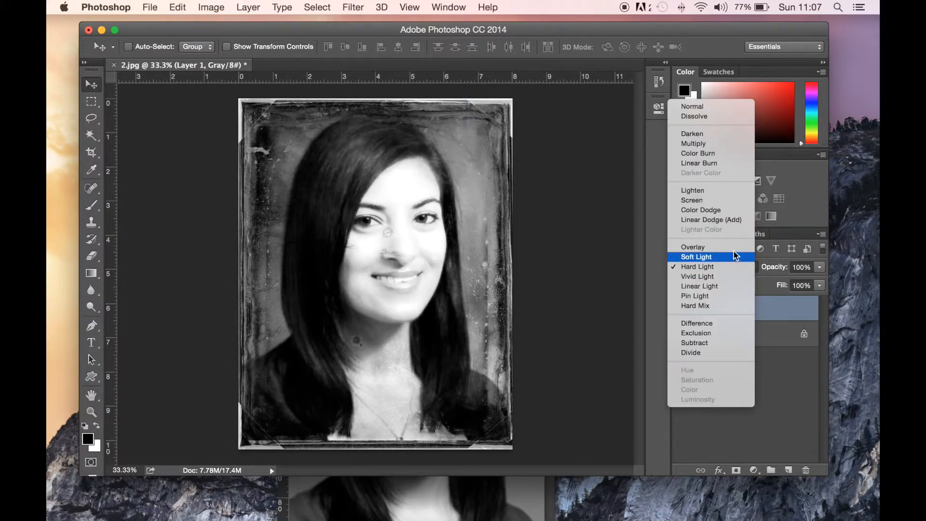
click(734, 249)
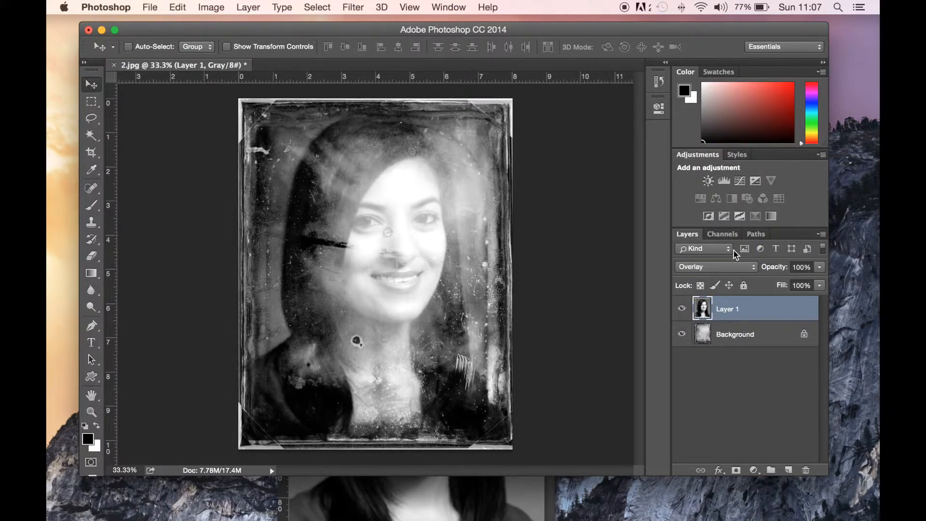
click(733, 268)
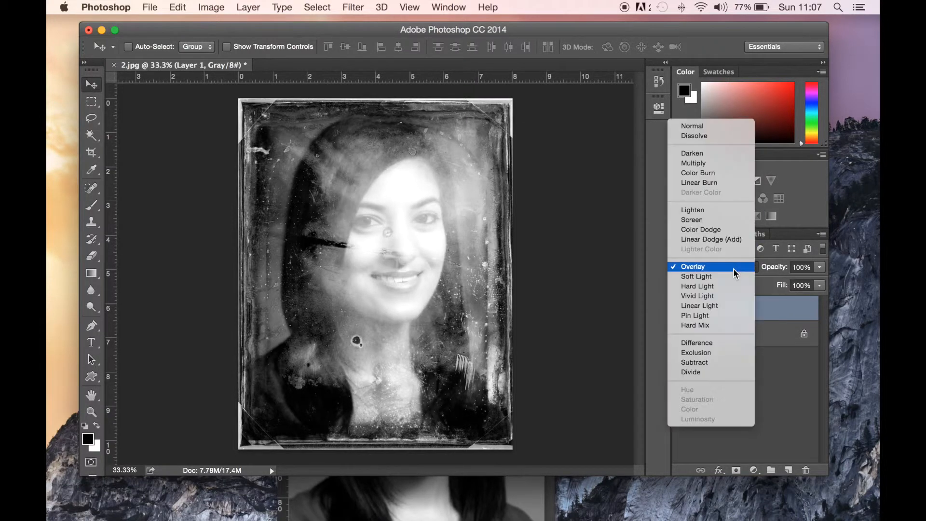
click(731, 284)
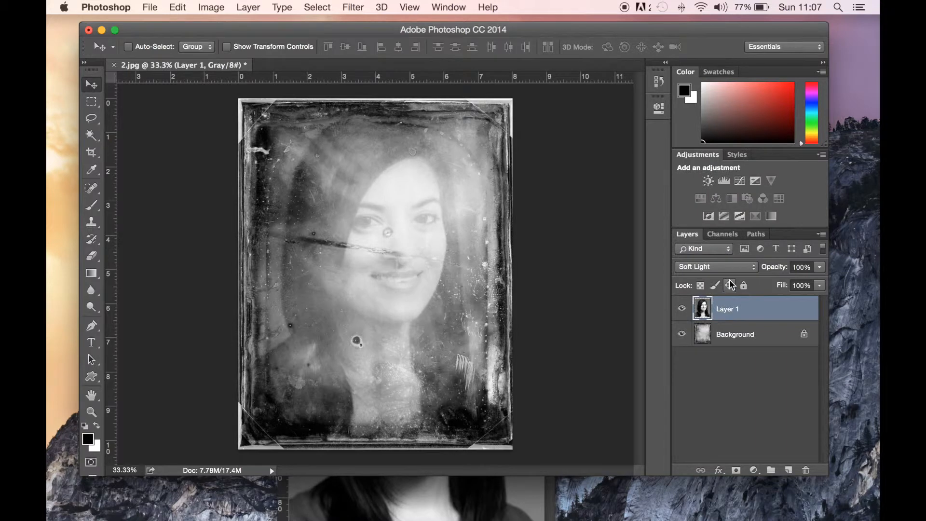
click(733, 272)
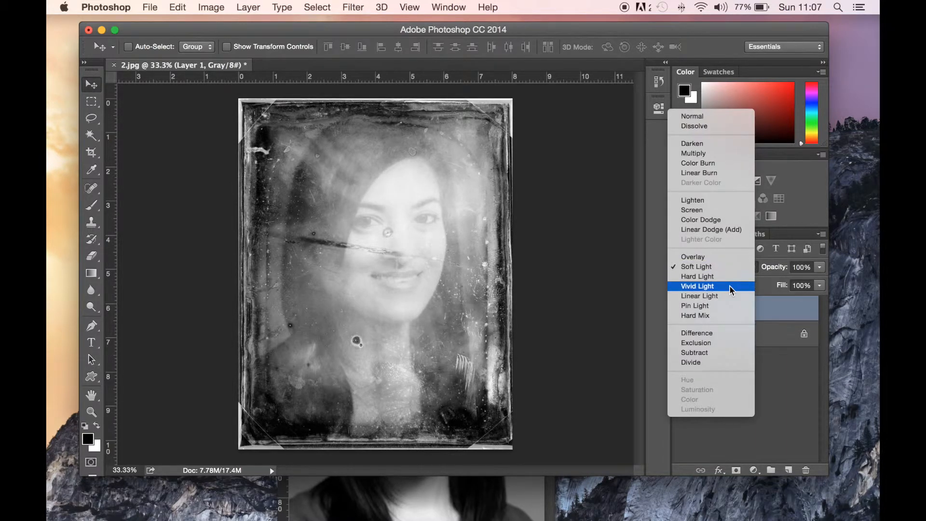
click(730, 290)
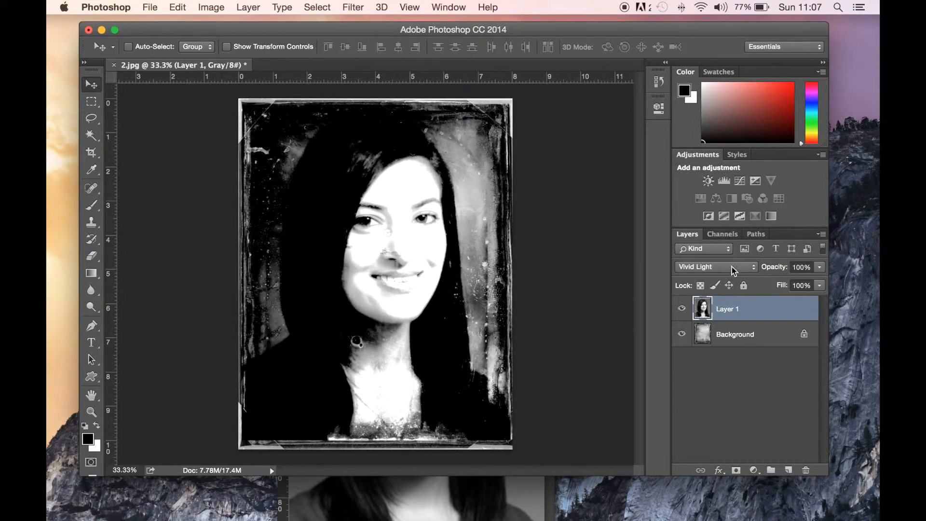
click(733, 266)
click(731, 258)
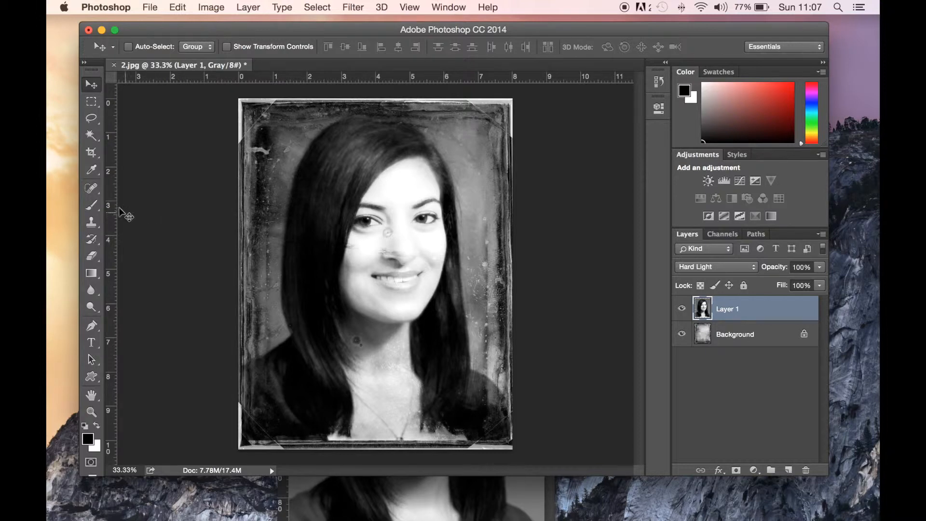
Step: Lightly erase the portrait layer across the shoulders, chest and lower hair with a 1100 px eraser at 17% opacity
click(93, 259)
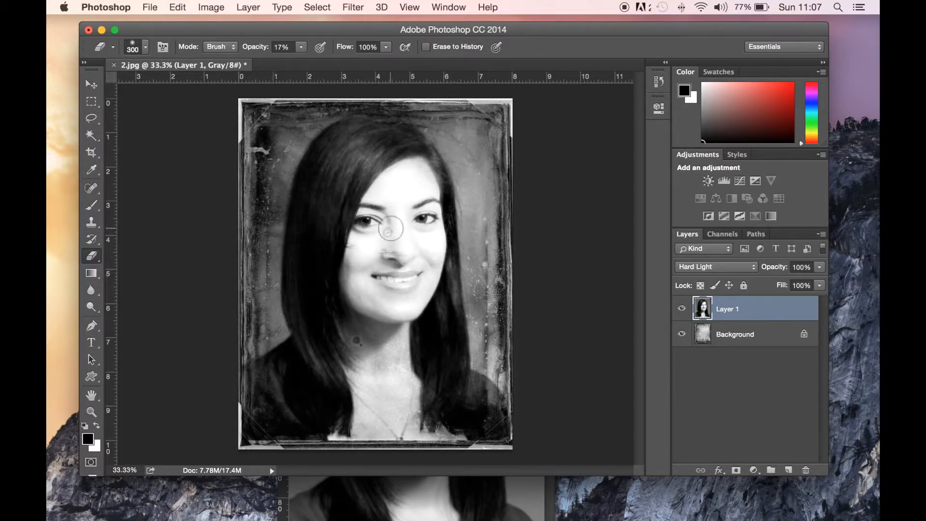
key(bracketright)
key(bracketright)
key(bracketright)
key(bracketright)
key(bracketright)
key(bracketright)
key(bracketright)
key(bracketright)
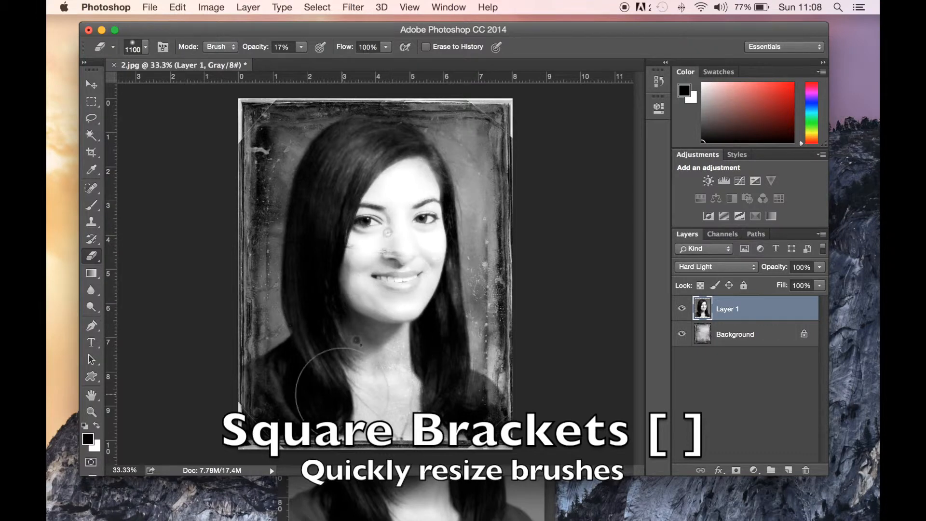
click(281, 400)
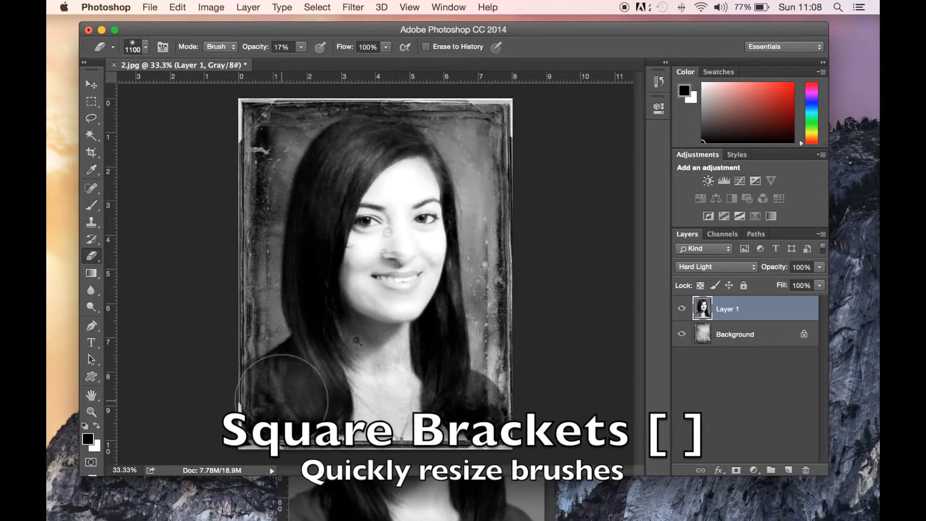
click(305, 414)
click(374, 415)
click(406, 415)
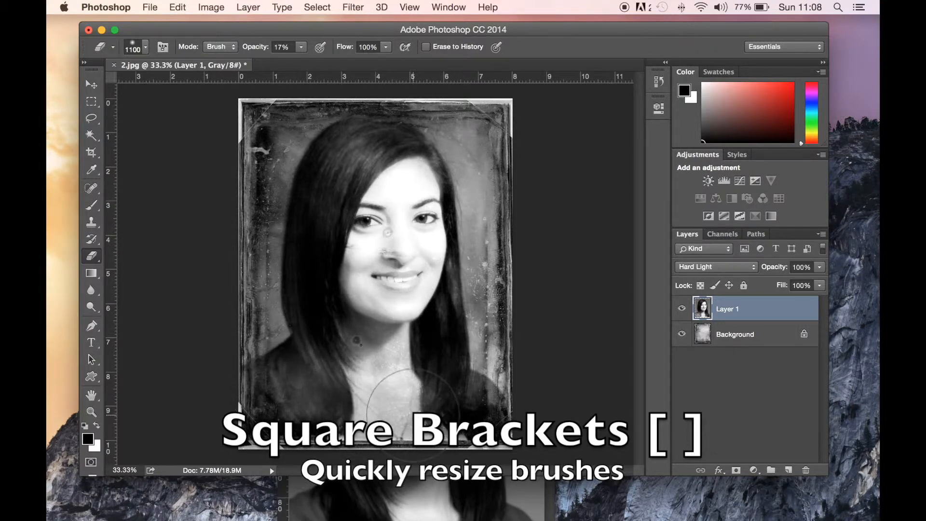
click(478, 405)
click(476, 390)
click(448, 365)
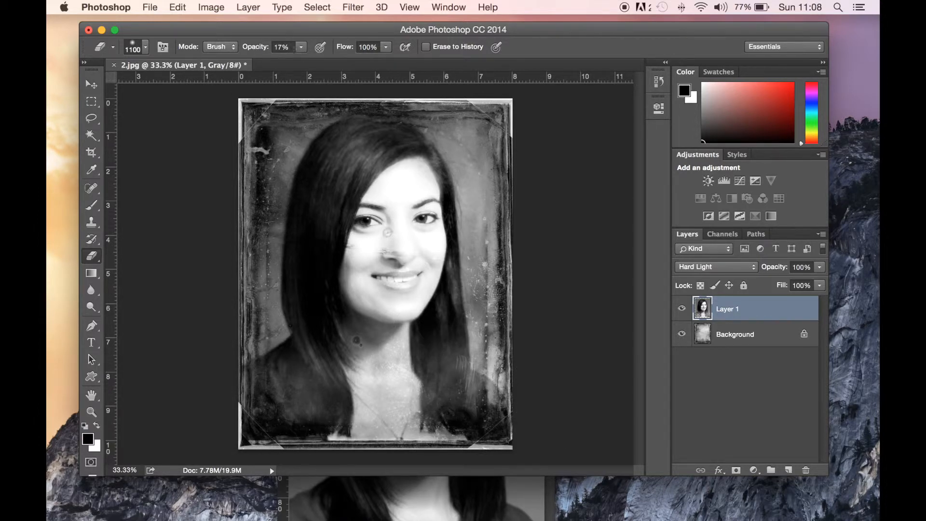
Step: Lightly erase the portrait layer around the head, along both sides and the top of the hair, with the same eraser
click(470, 332)
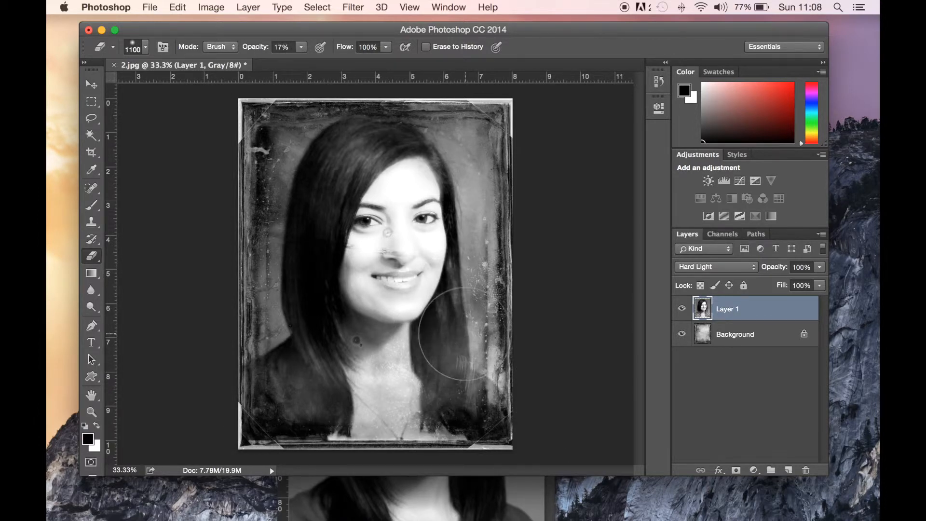
click(468, 241)
click(450, 177)
click(350, 144)
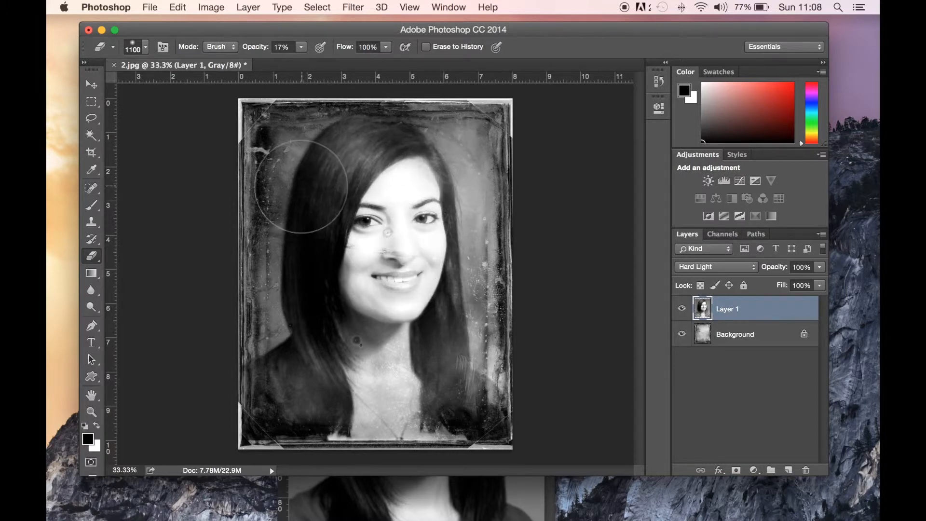
click(302, 186)
click(313, 198)
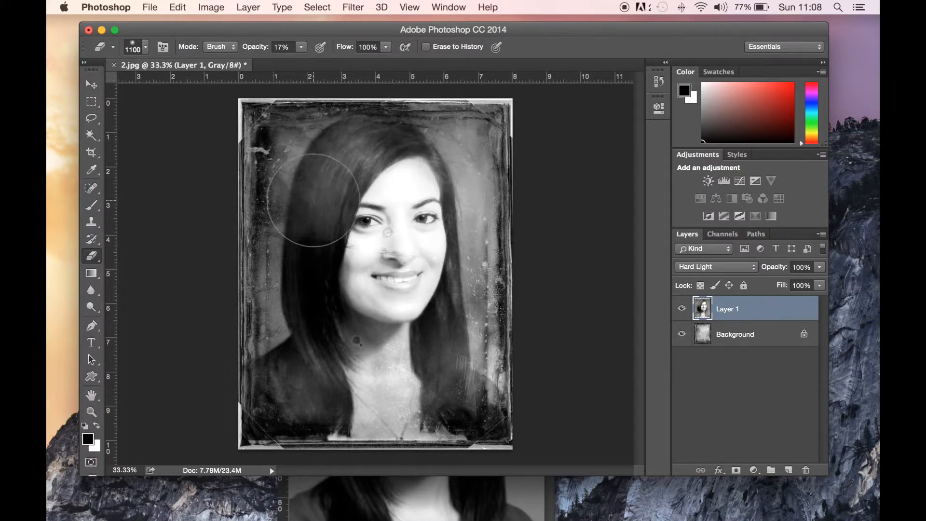
click(309, 301)
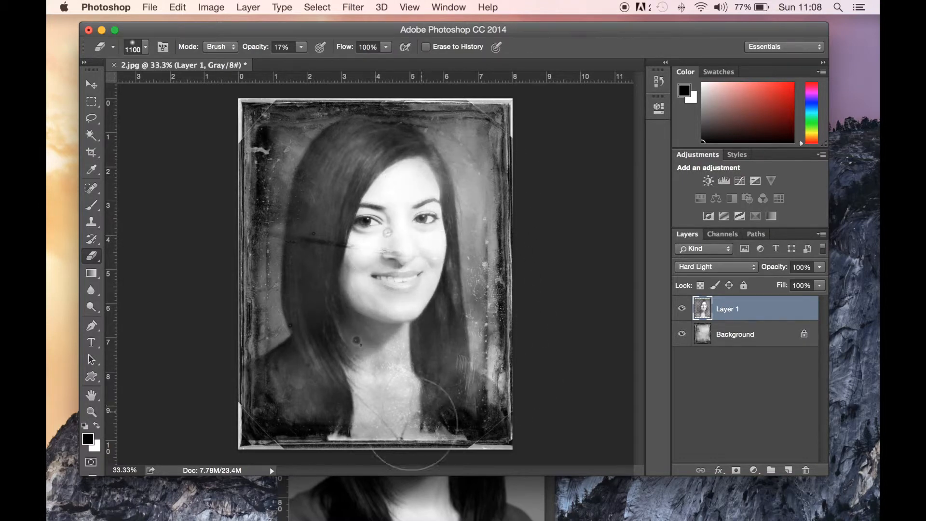
Step: Deselect the layers and flatten the portrait and texture into a single background layer
click(752, 329)
click(752, 314)
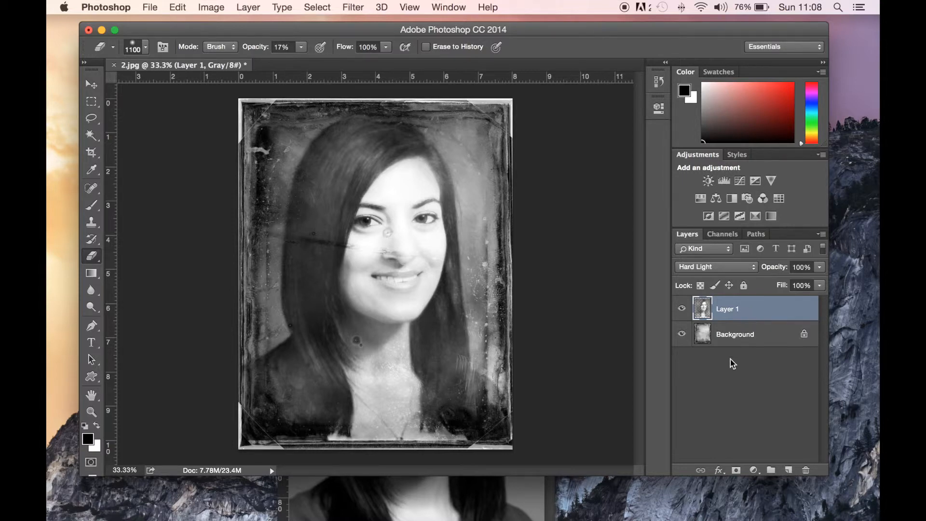
drag(731, 333, 736, 313)
click(736, 314)
click(731, 379)
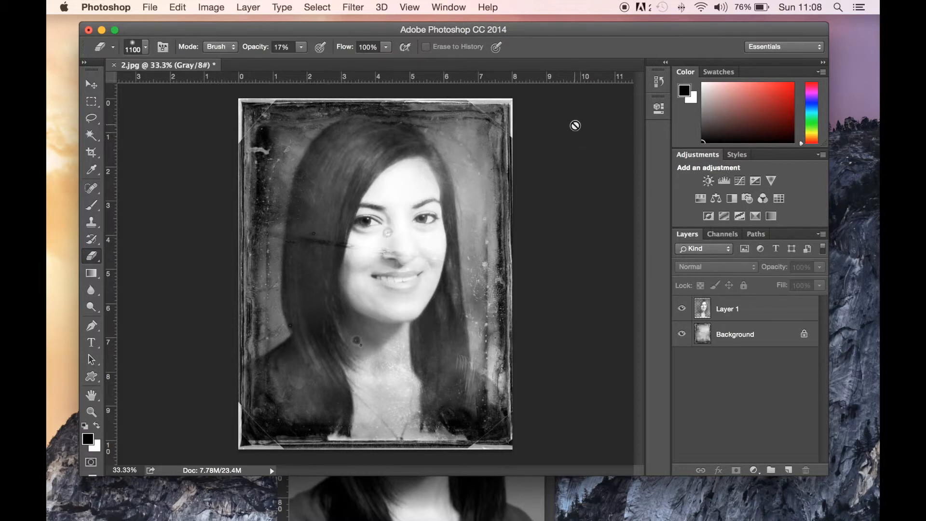
click(256, 11)
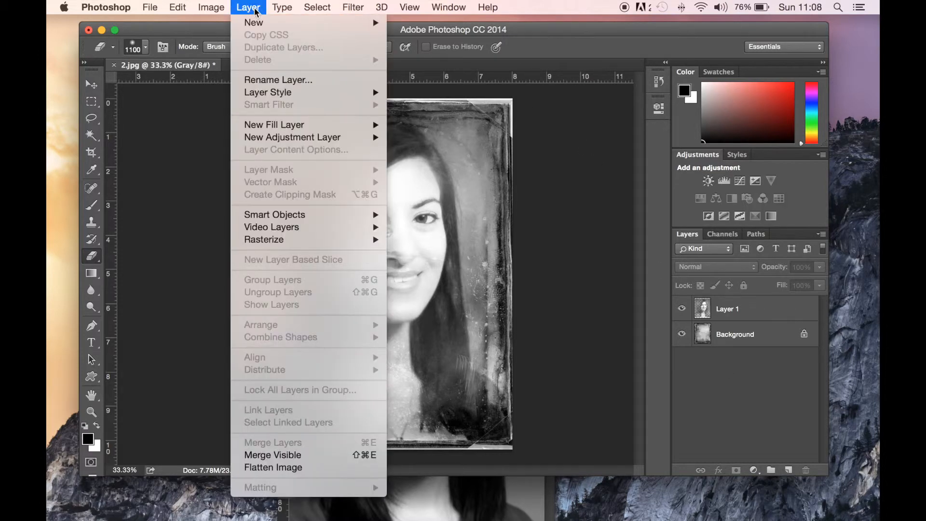
click(324, 473)
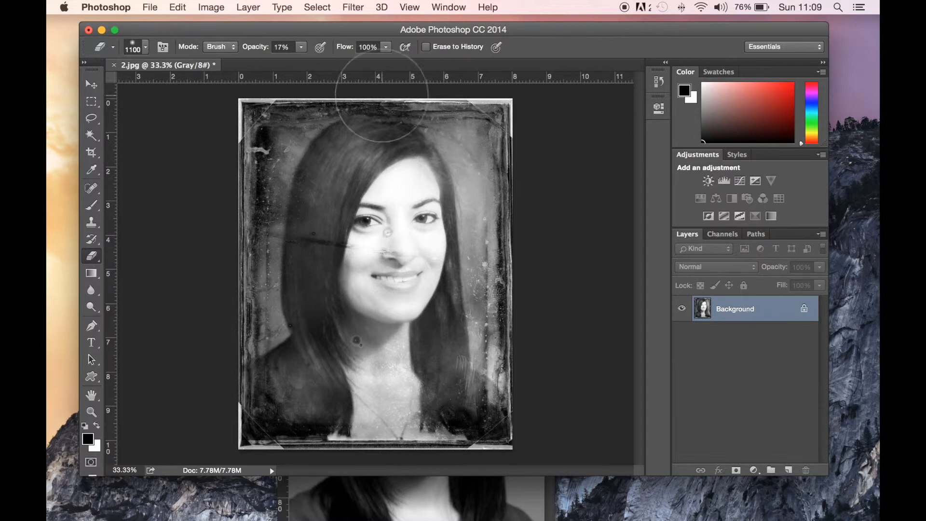
Step: Convert the flattened image from Grayscale to RGB Color mode
click(211, 8)
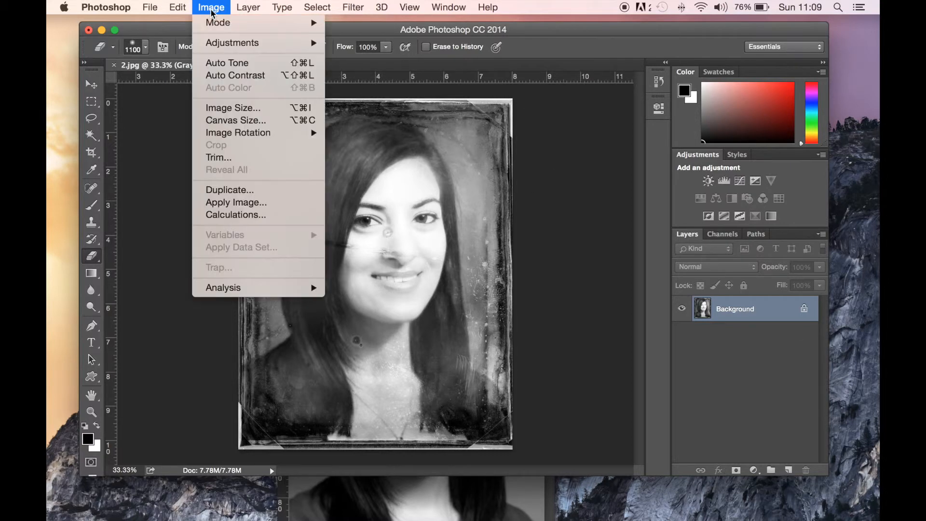
mouse_move(218, 25)
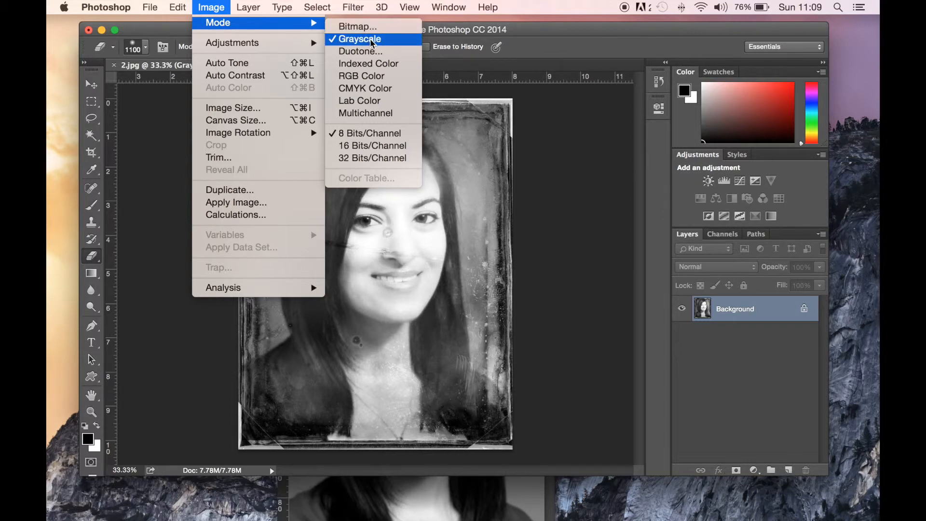
click(375, 77)
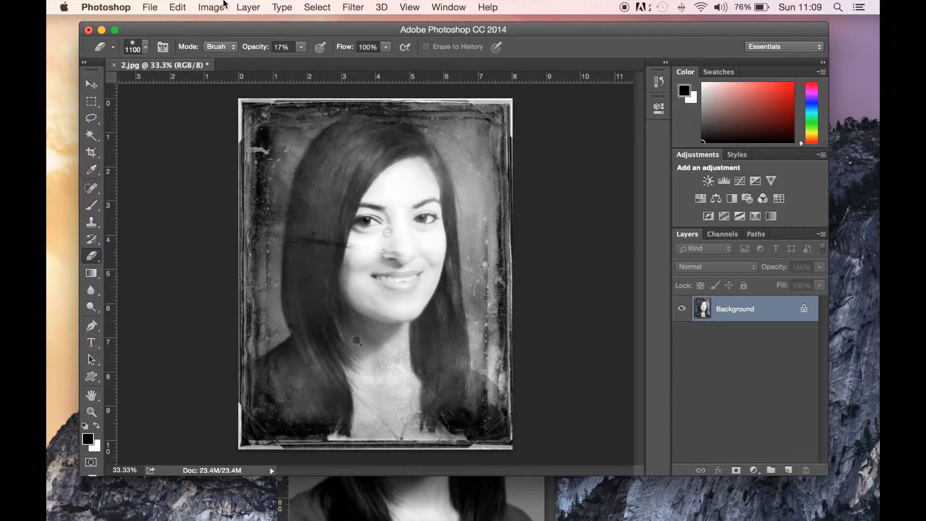
Step: Start a Color Balance adjustment on the background layer and shift the shadows moderately toward red
click(255, 11)
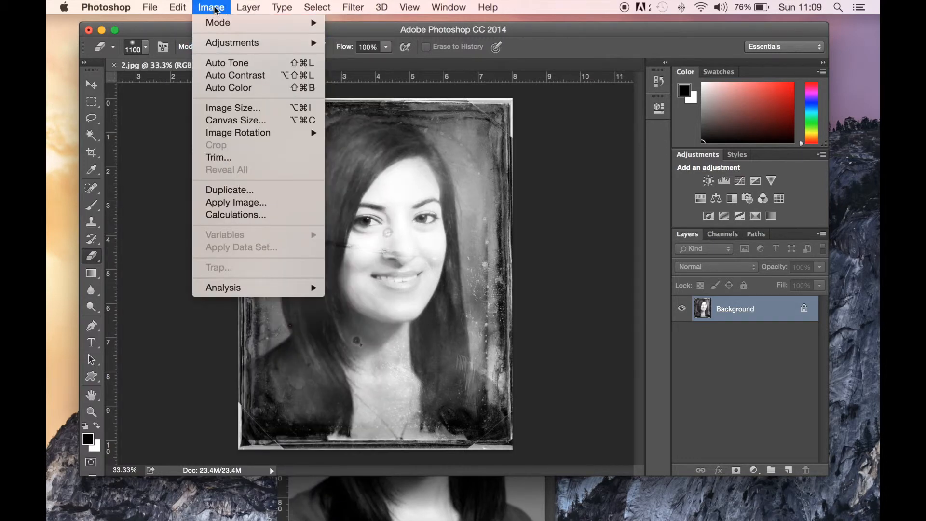
mouse_move(244, 43)
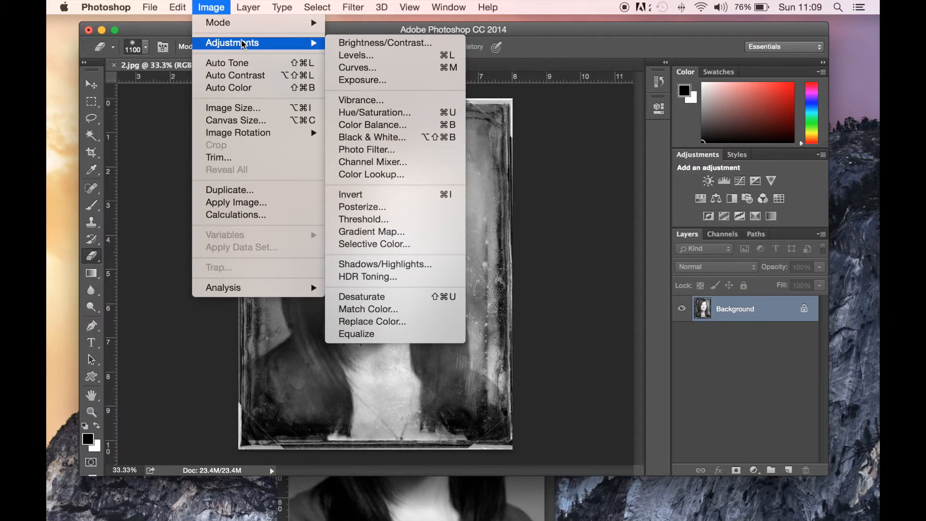
click(391, 126)
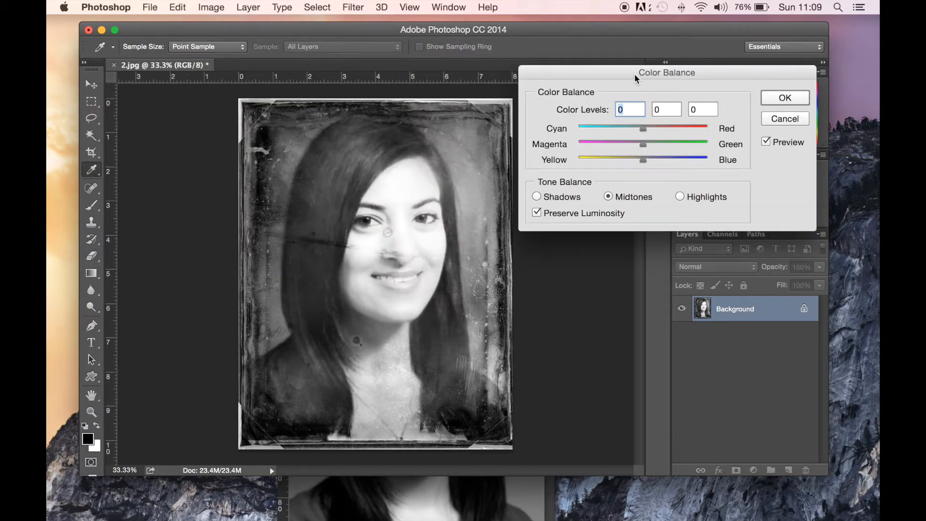
drag(635, 74, 652, 75)
click(554, 198)
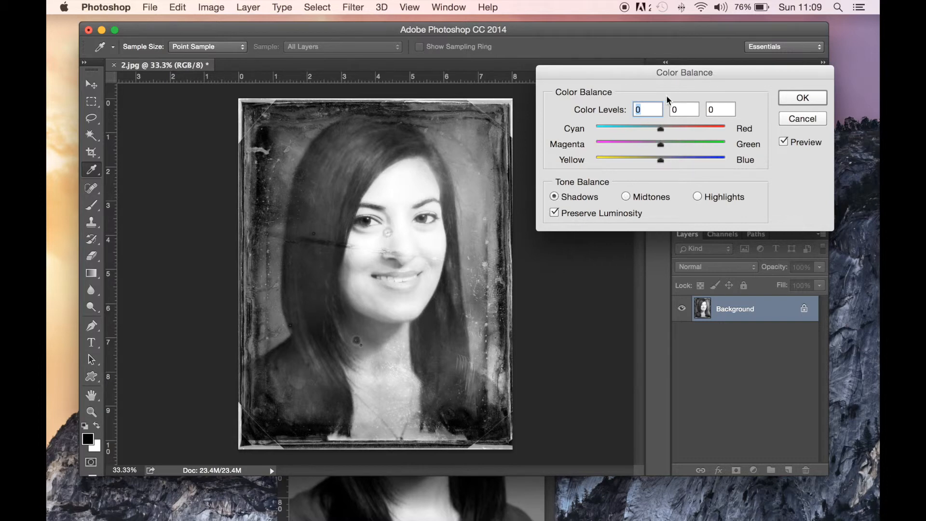
drag(666, 128, 679, 130)
Step: Set the midtones' yellow–blue level to -26, shift the highlights slightly toward yellow, and apply the color balance
click(626, 196)
drag(661, 163, 644, 161)
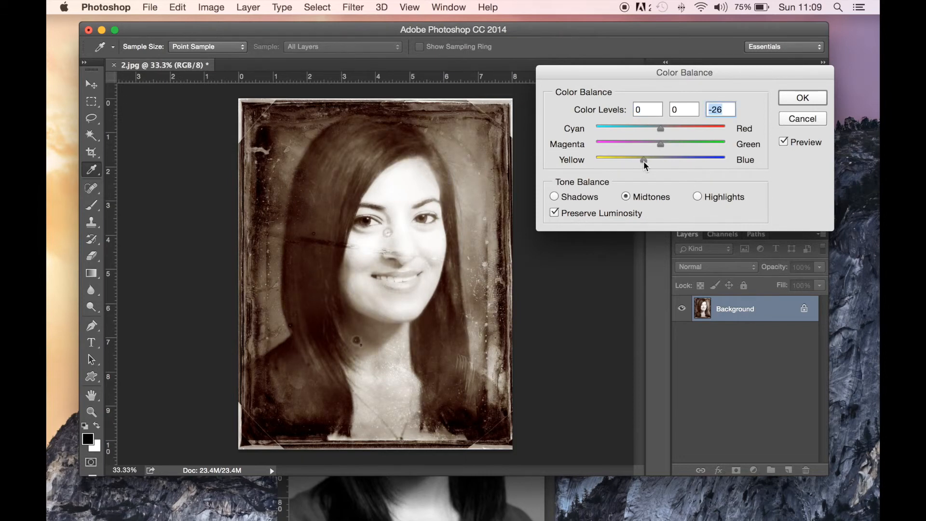
click(696, 197)
drag(659, 160, 651, 161)
click(800, 98)
key(e)
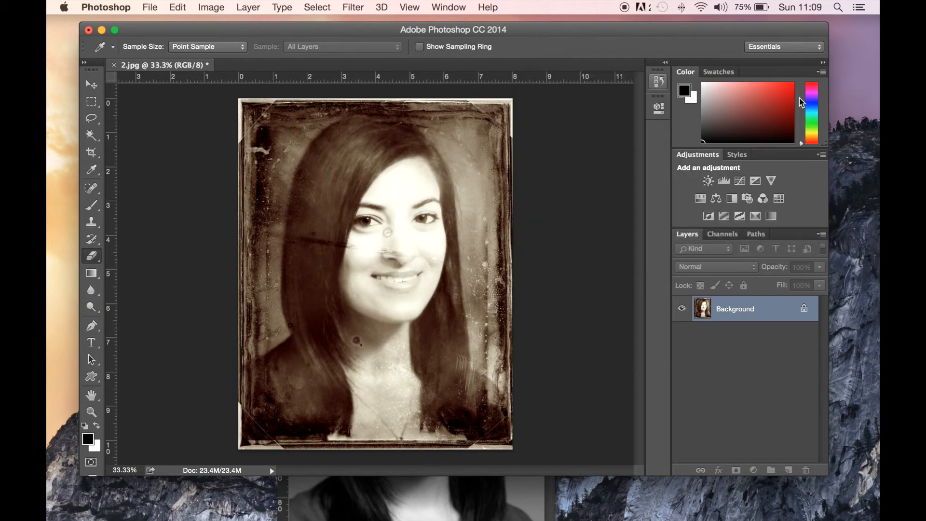